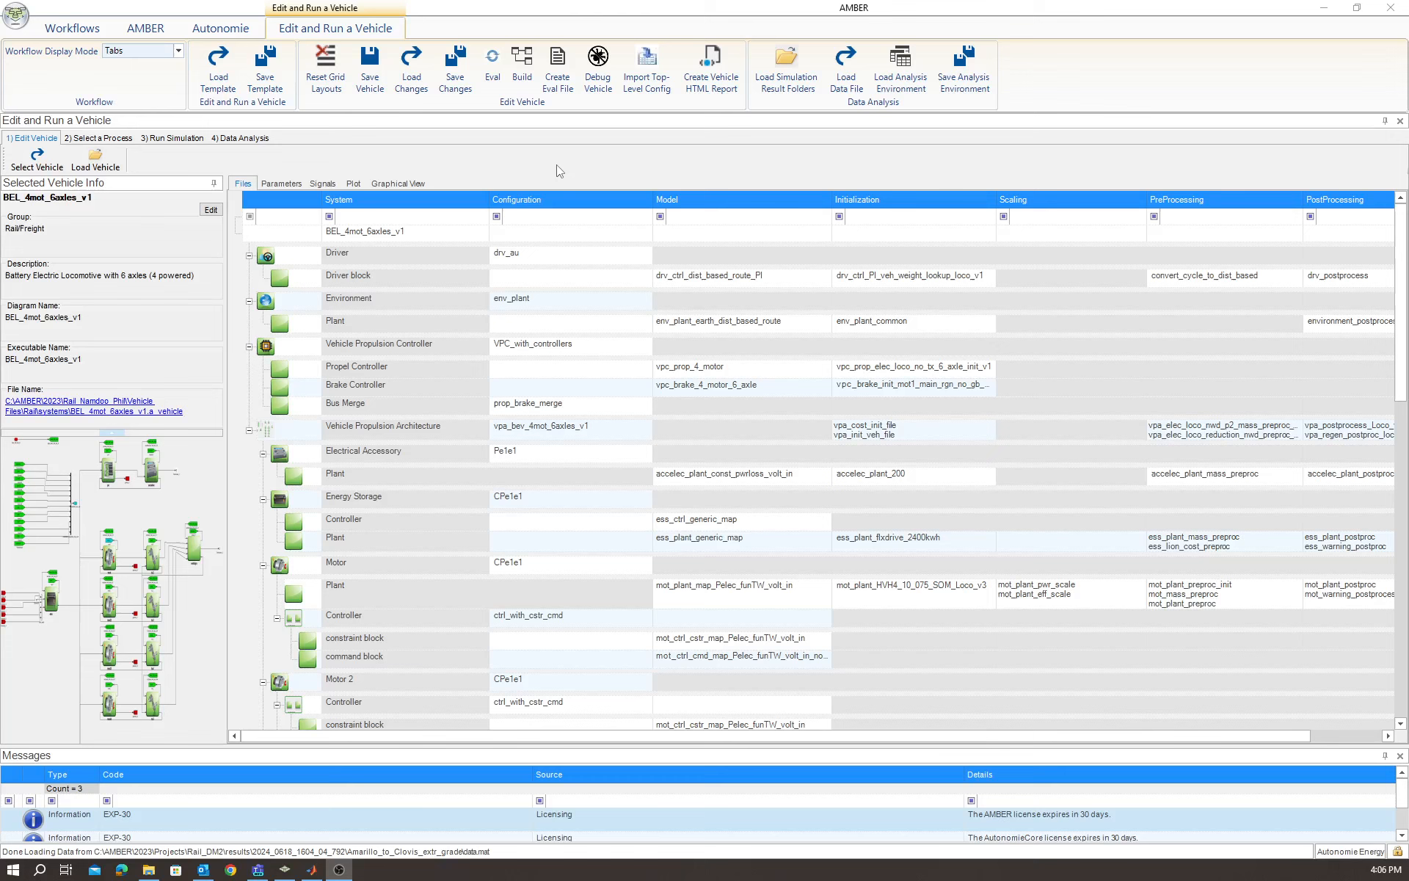
- Locate BEL_4mot_6axles_v1 among the Rail freight vehicles in the vehicle browser, and close the browser without loading anything
{"action": "left_click", "coordinate": [30, 163]}
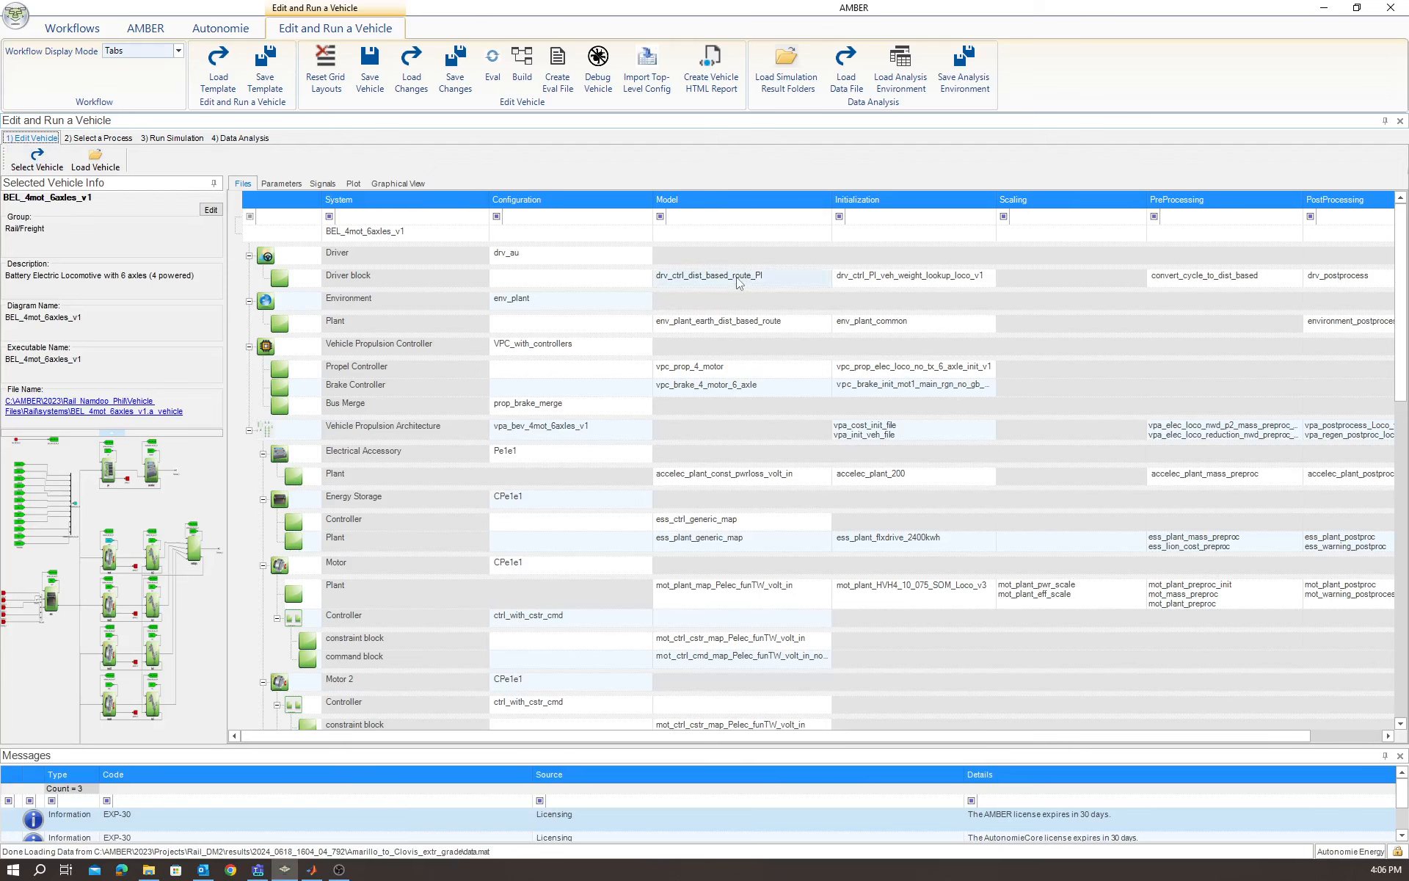
{"action": "left_click", "coordinate": [49, 168]}
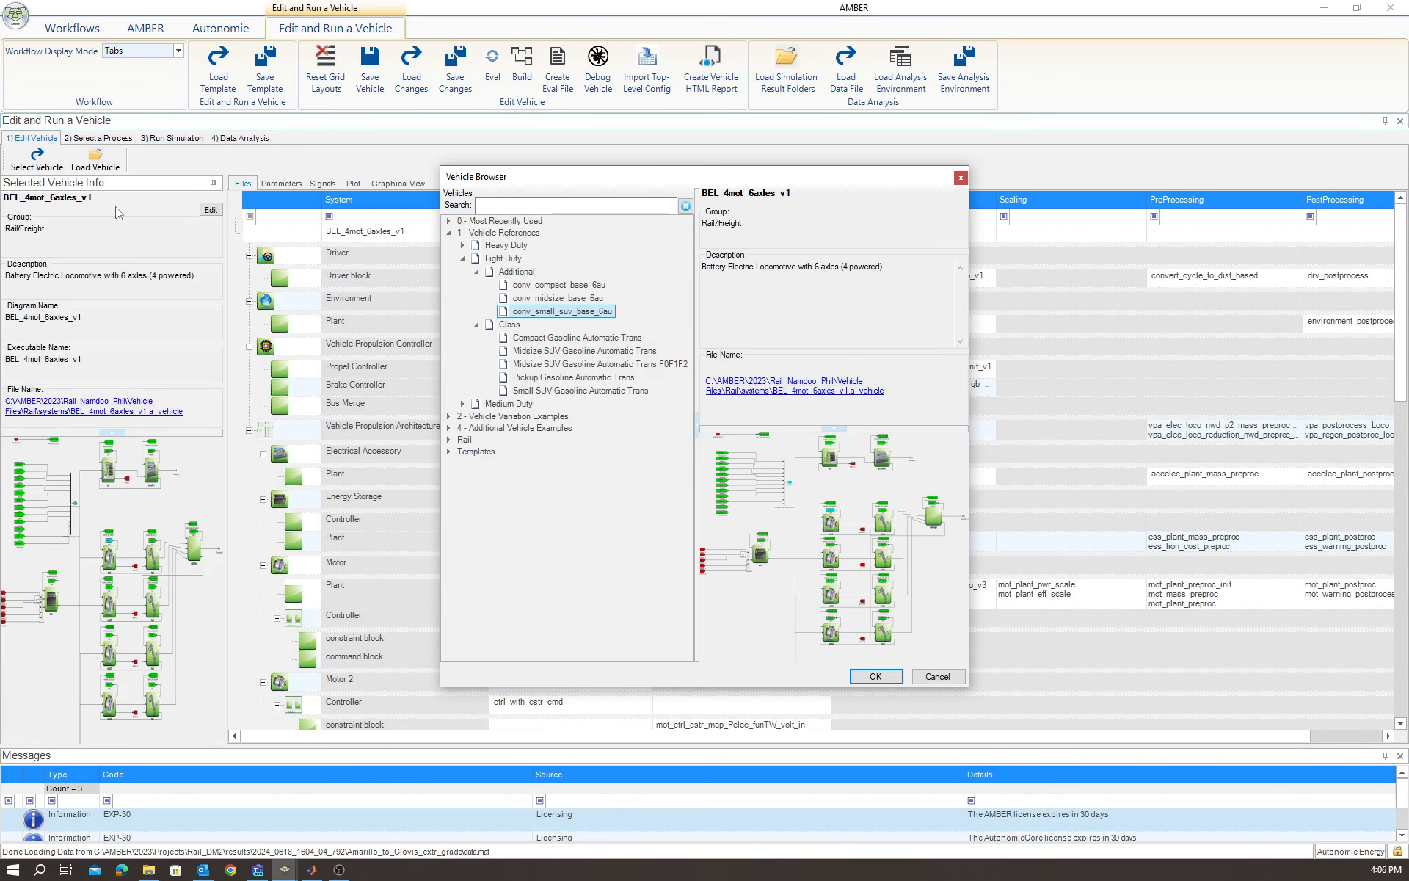
{"action": "left_click", "coordinate": [449, 440]}
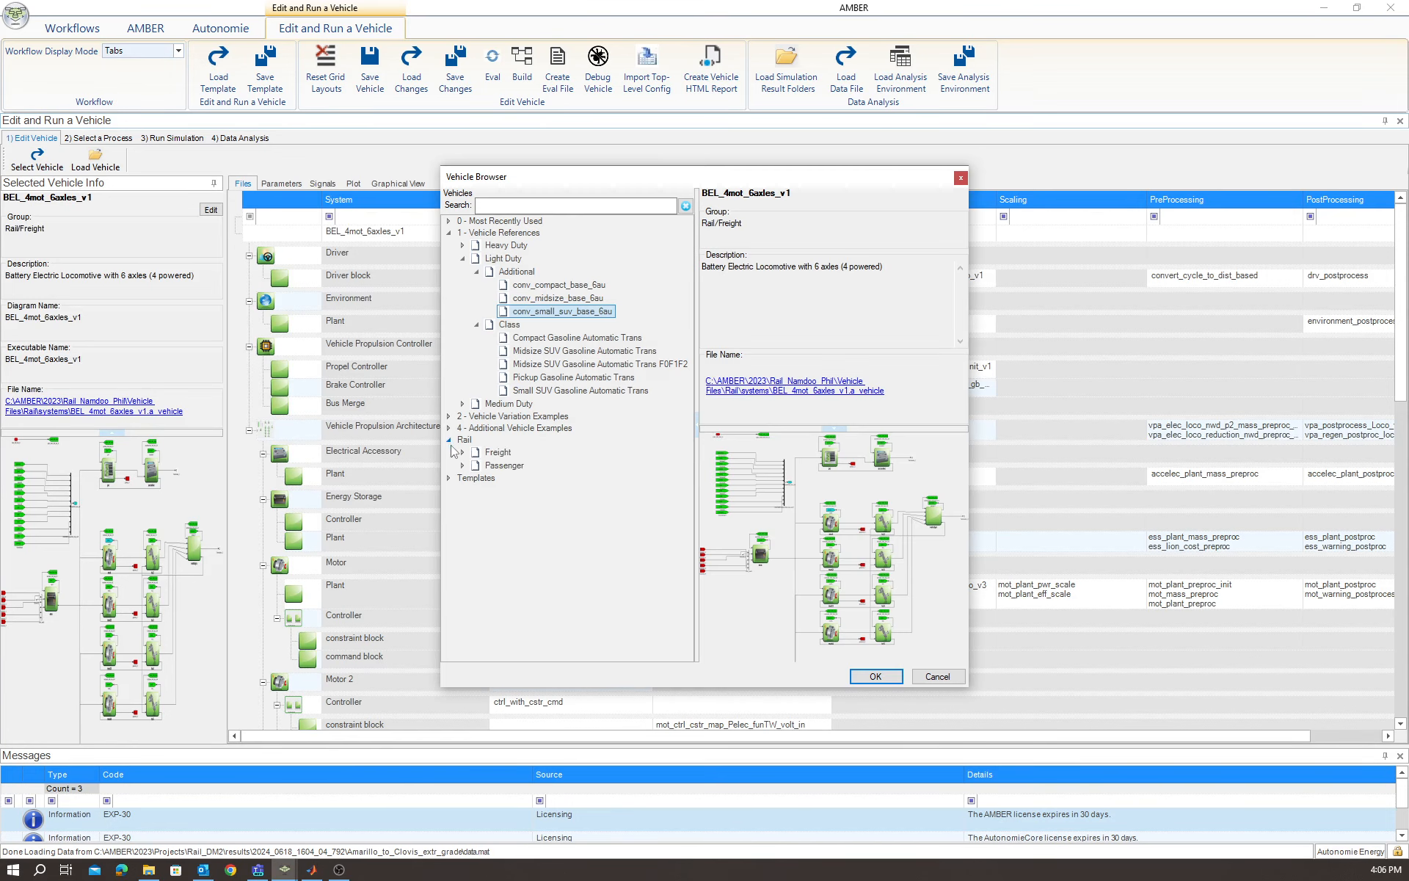
{"action": "left_click", "coordinate": [463, 452]}
{"action": "left_click", "coordinate": [542, 484]}
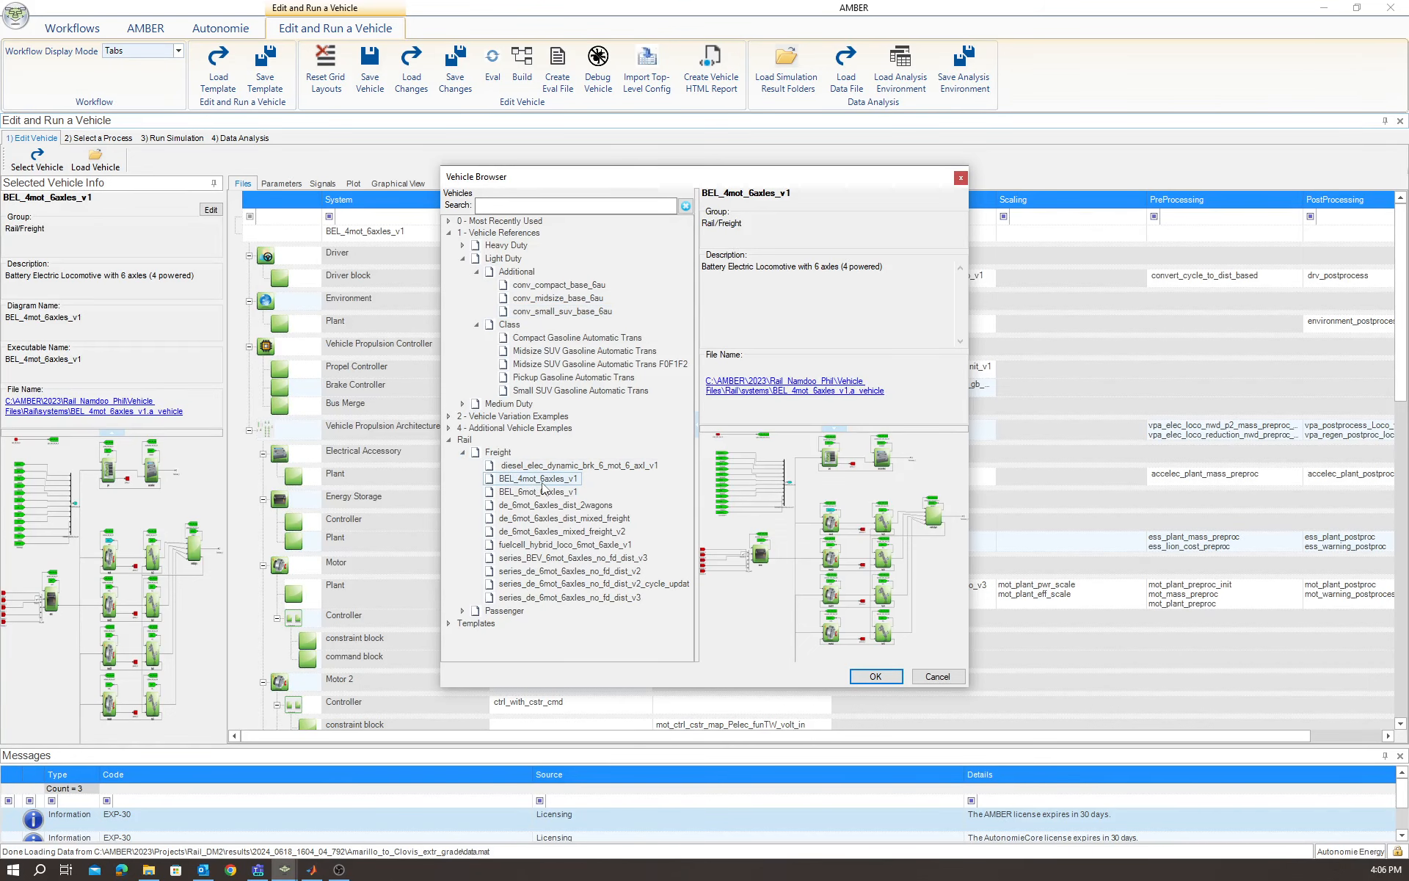
{"action": "left_click", "coordinate": [938, 676]}
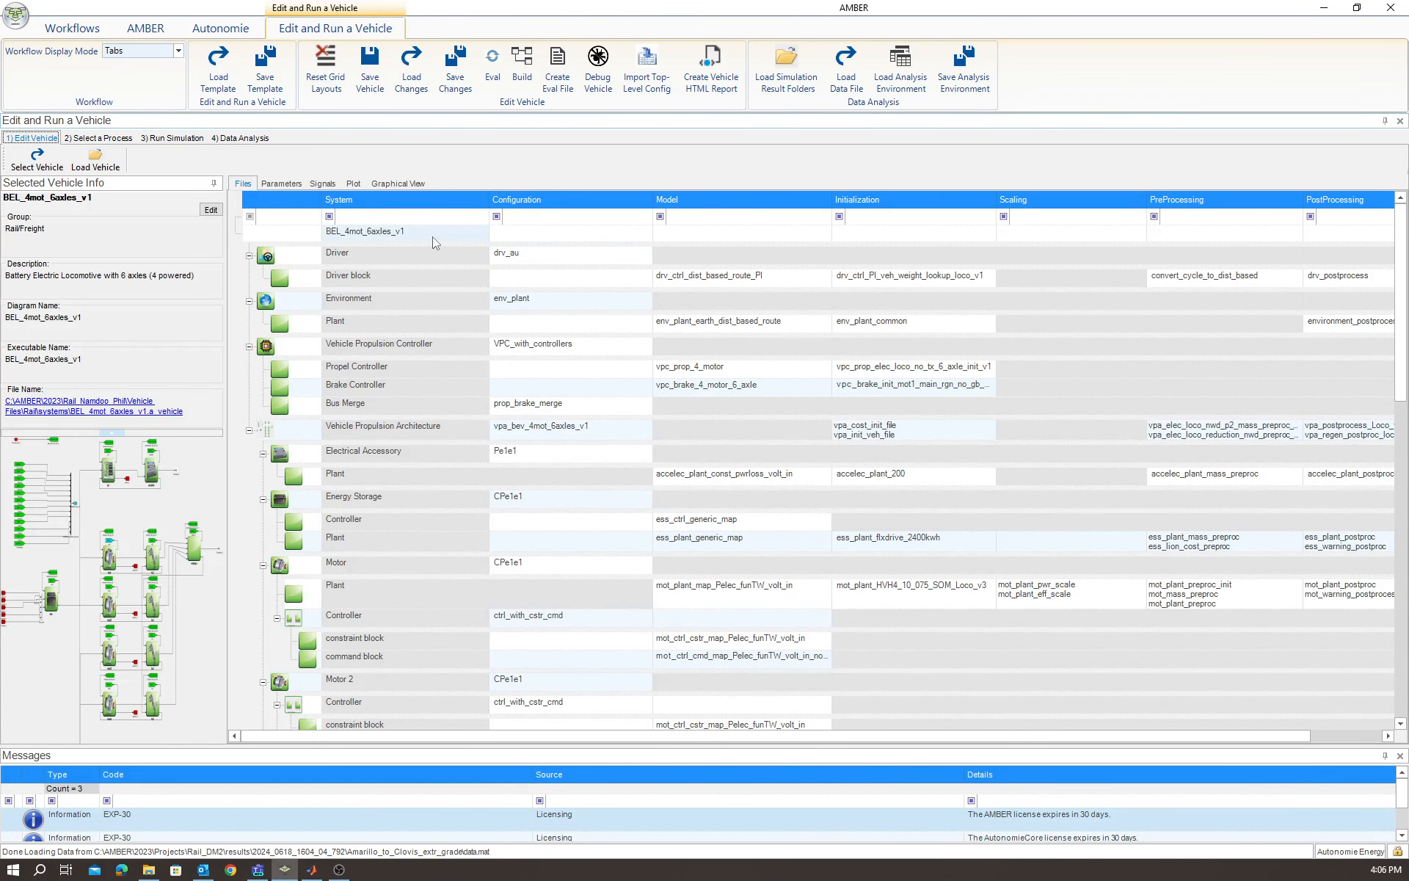
- Show the vehicle's parameters and filter their Change names by ESS
{"action": "left_click", "coordinate": [281, 185]}
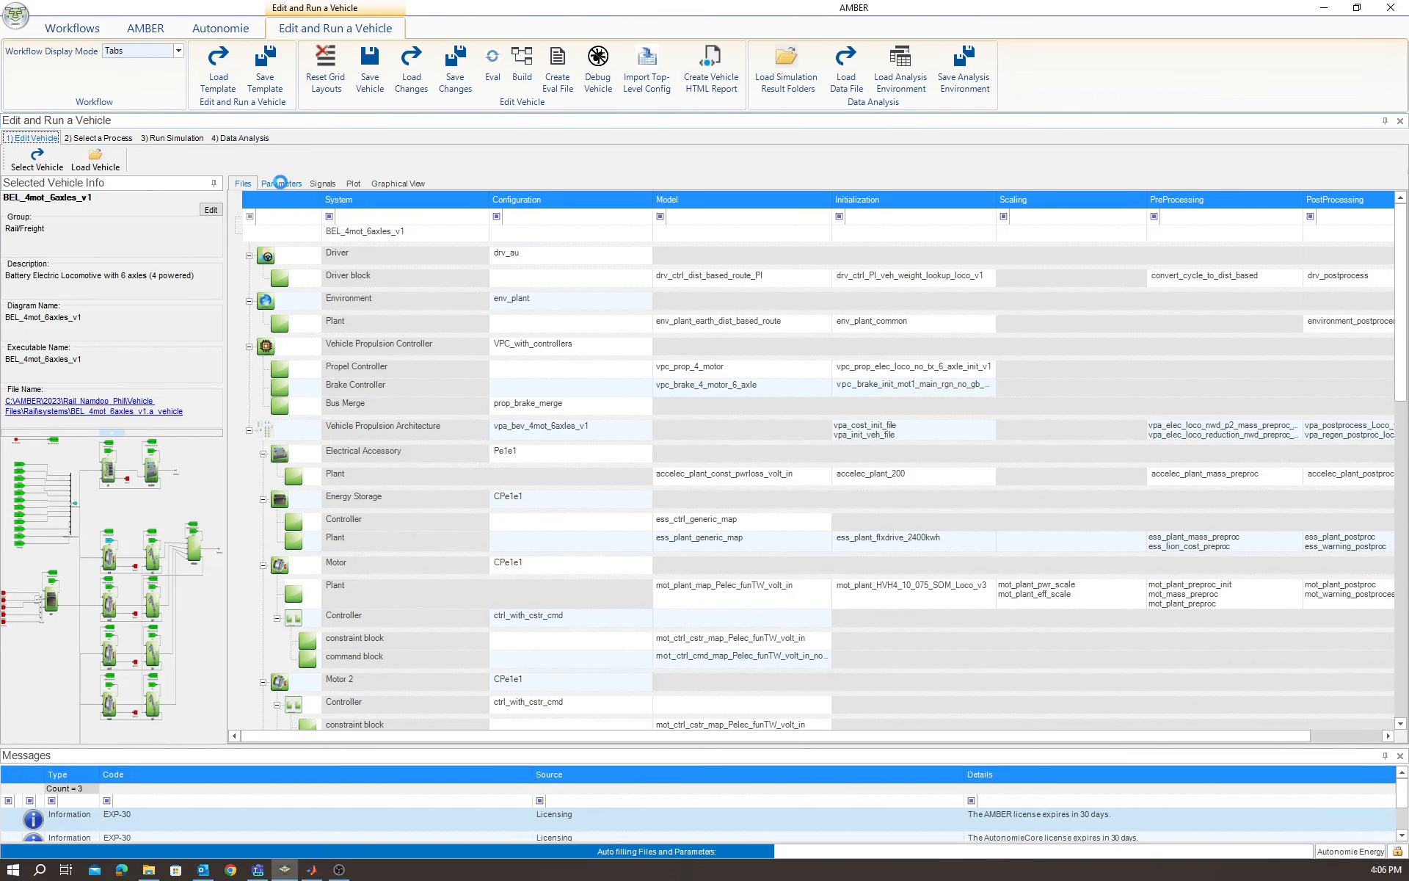
{"action": "left_click", "coordinate": [700, 247]}
{"action": "type", "text": "ESS"}
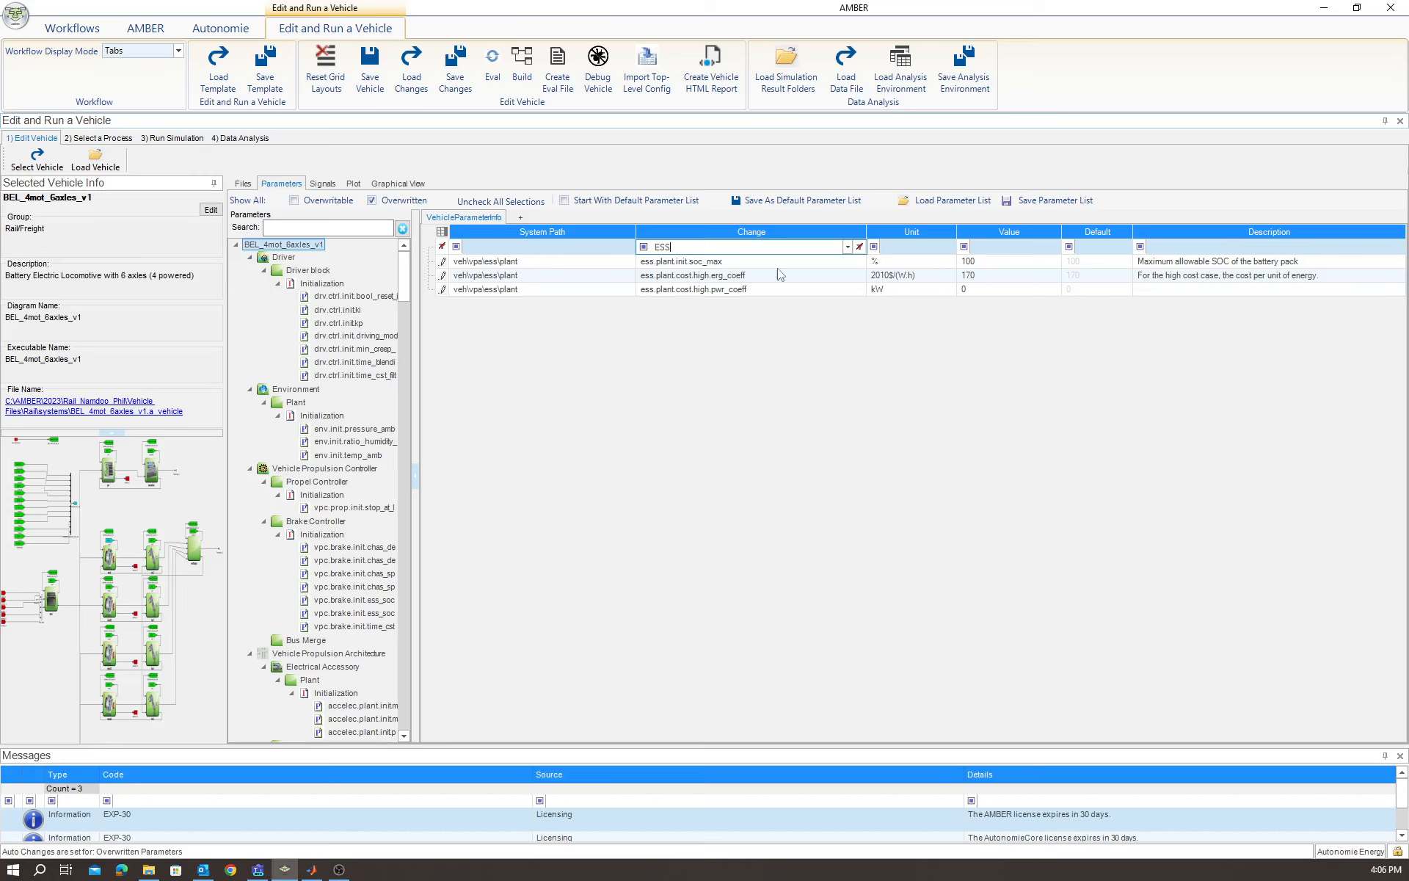
- Include the overwritable parameters in the list and evaluate the vehicle to load their default values
{"action": "left_click", "coordinate": [992, 262]}
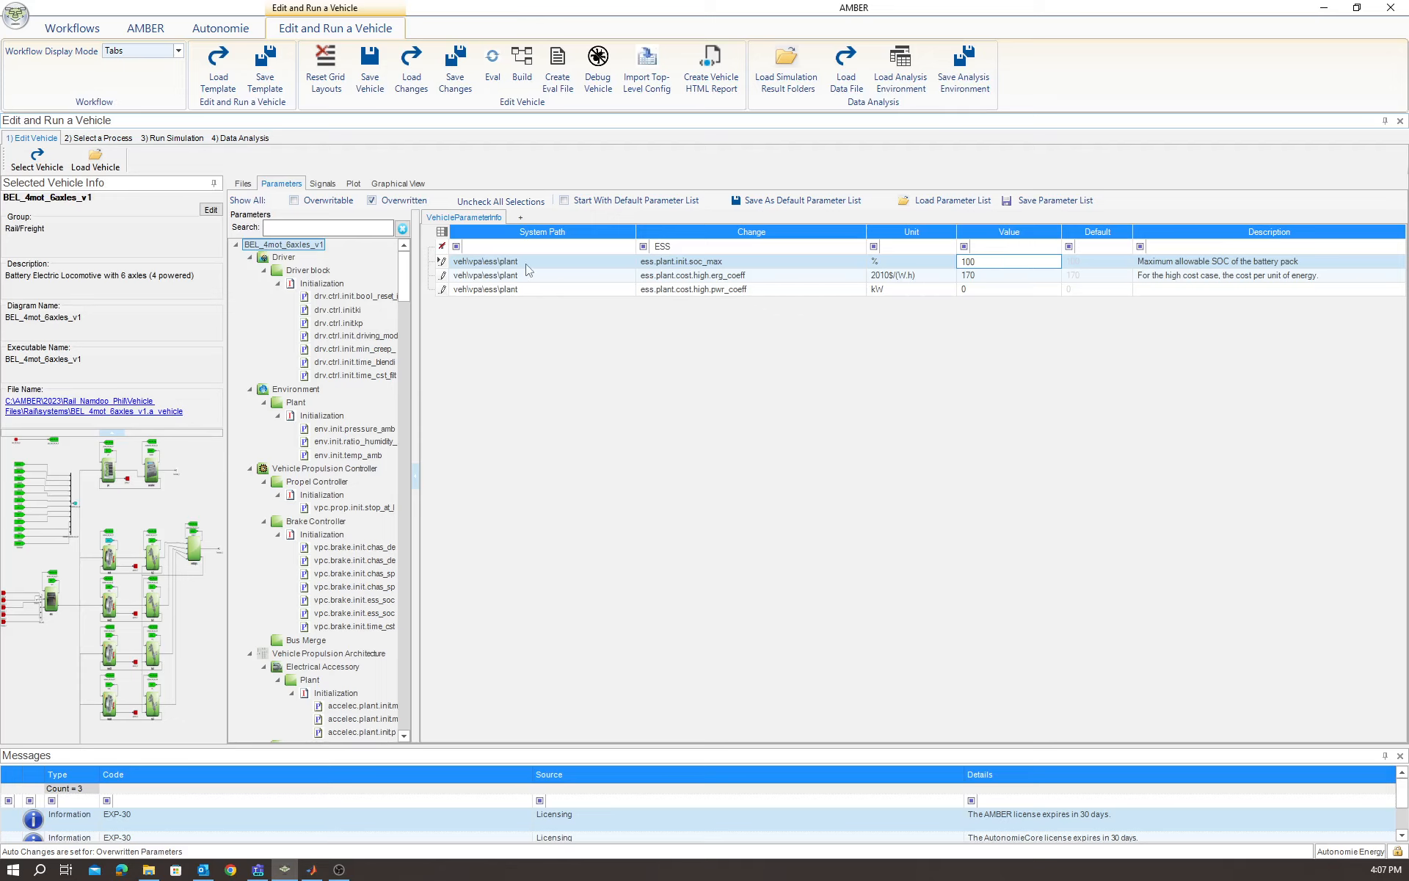
{"action": "left_click", "coordinate": [295, 204]}
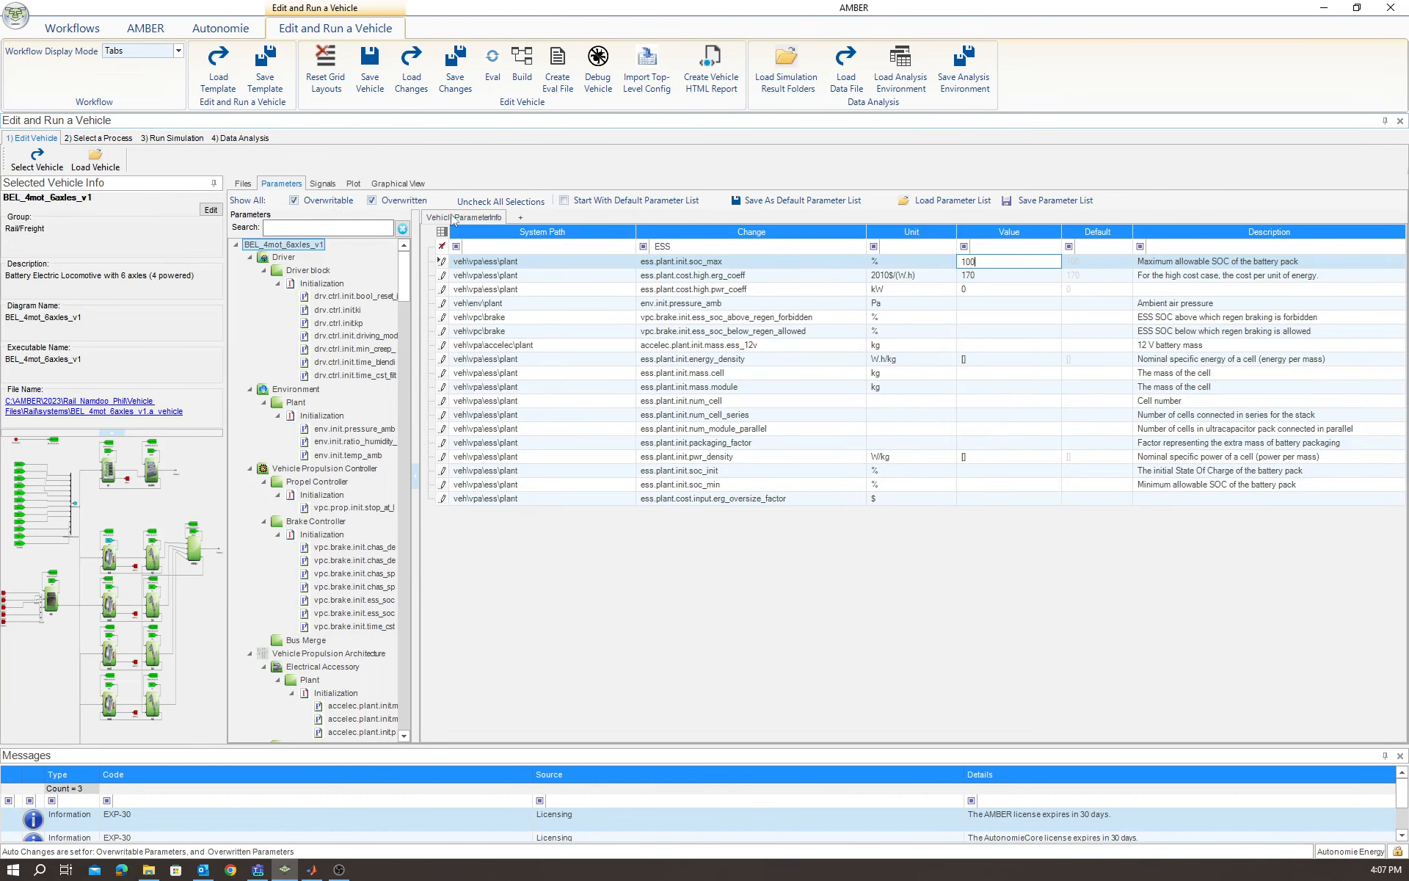
{"action": "left_click", "coordinate": [496, 81]}
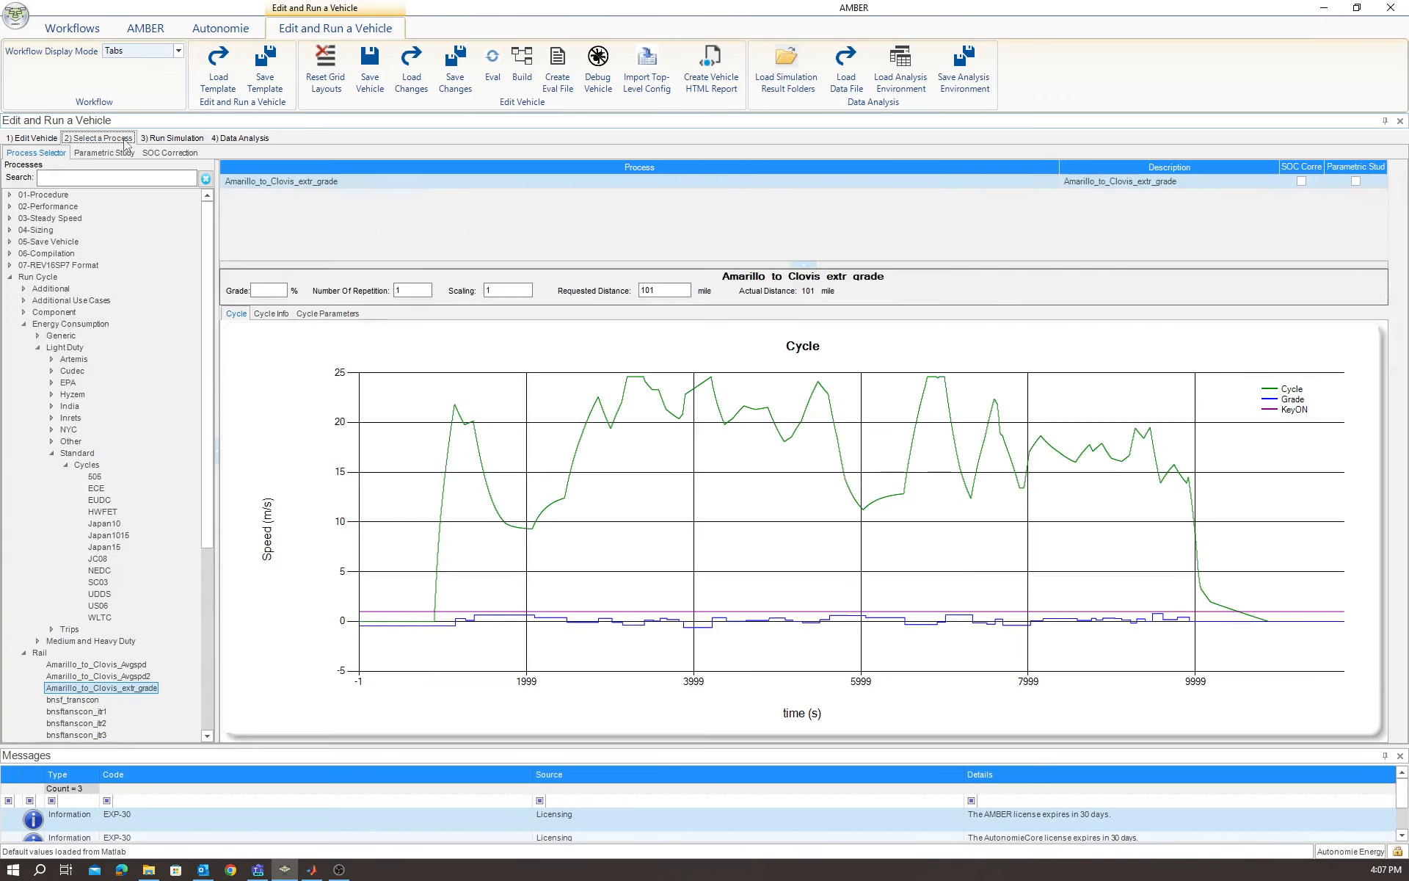
- Run the simulation for the Amarillo_to_Clovis_extr_grade process and check the electrical results, including initial and final SOC
{"action": "left_click", "coordinate": [126, 144]}
{"action": "left_click", "coordinate": [182, 139]}
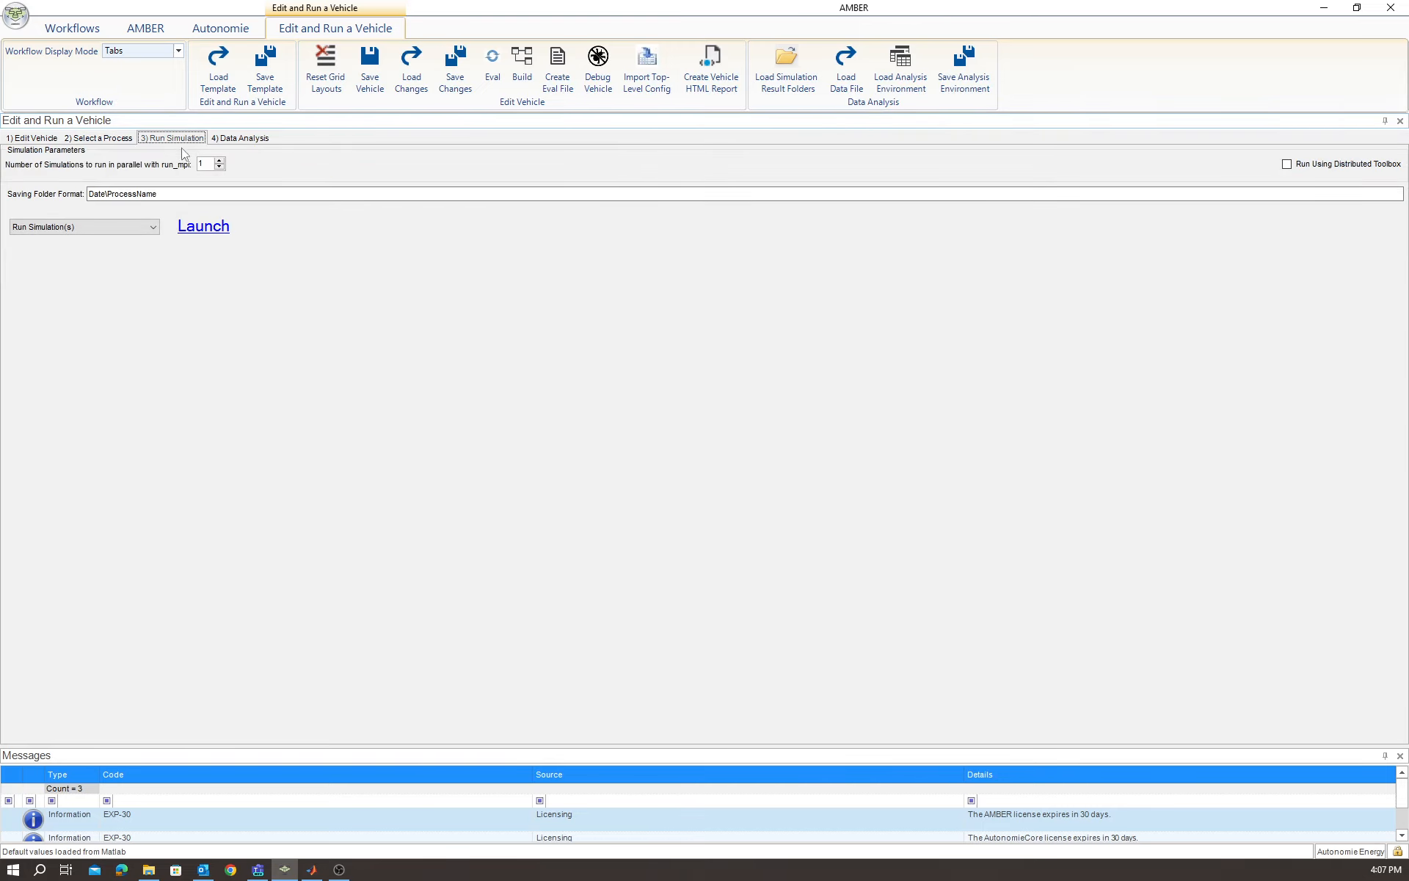
{"action": "left_click", "coordinate": [206, 230]}
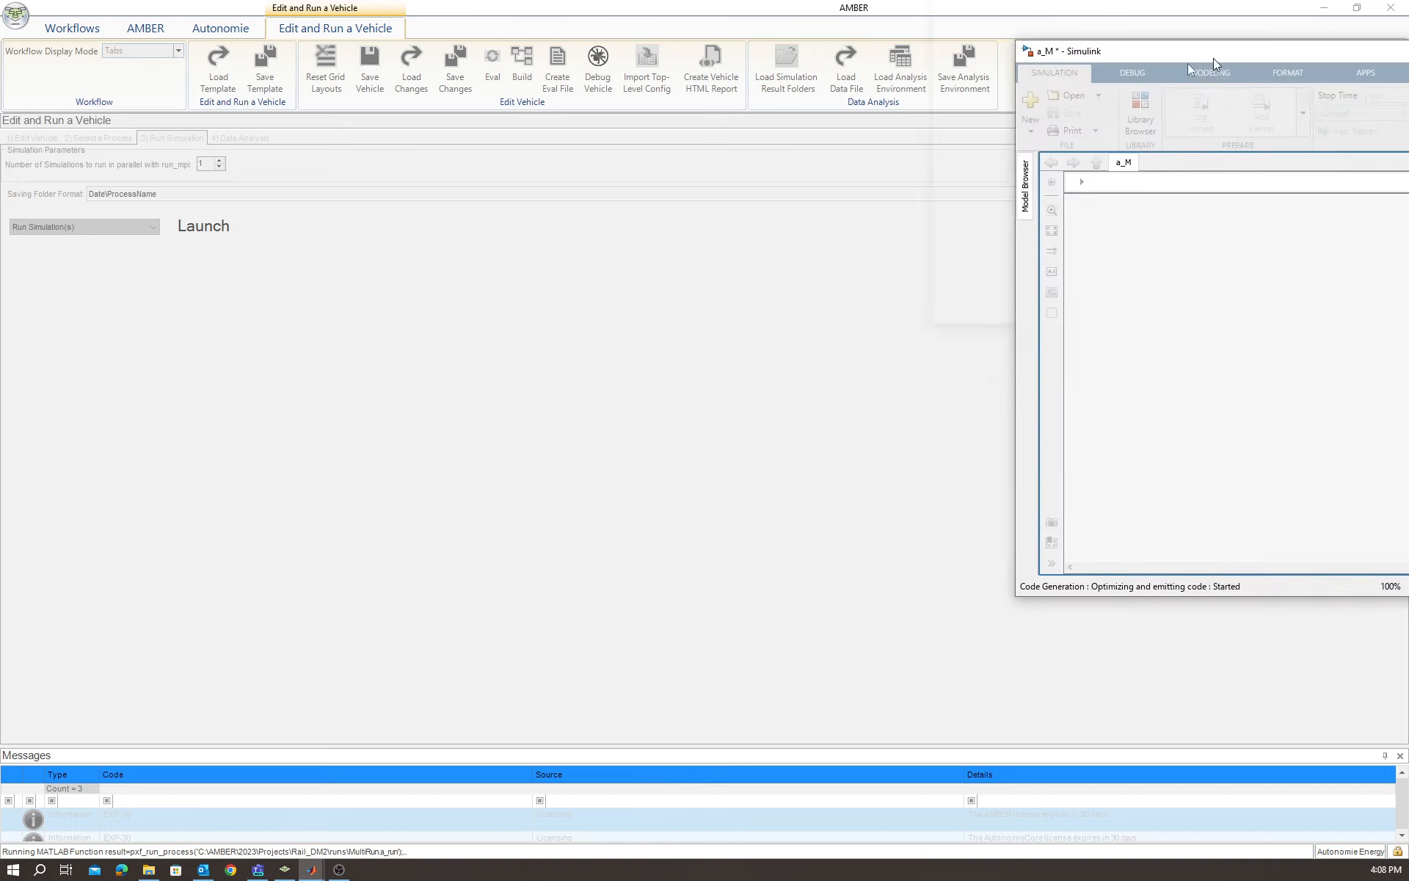
{"action": "left_click_drag", "start_coordinate": [1244, 57], "coordinate": [592, 178]}
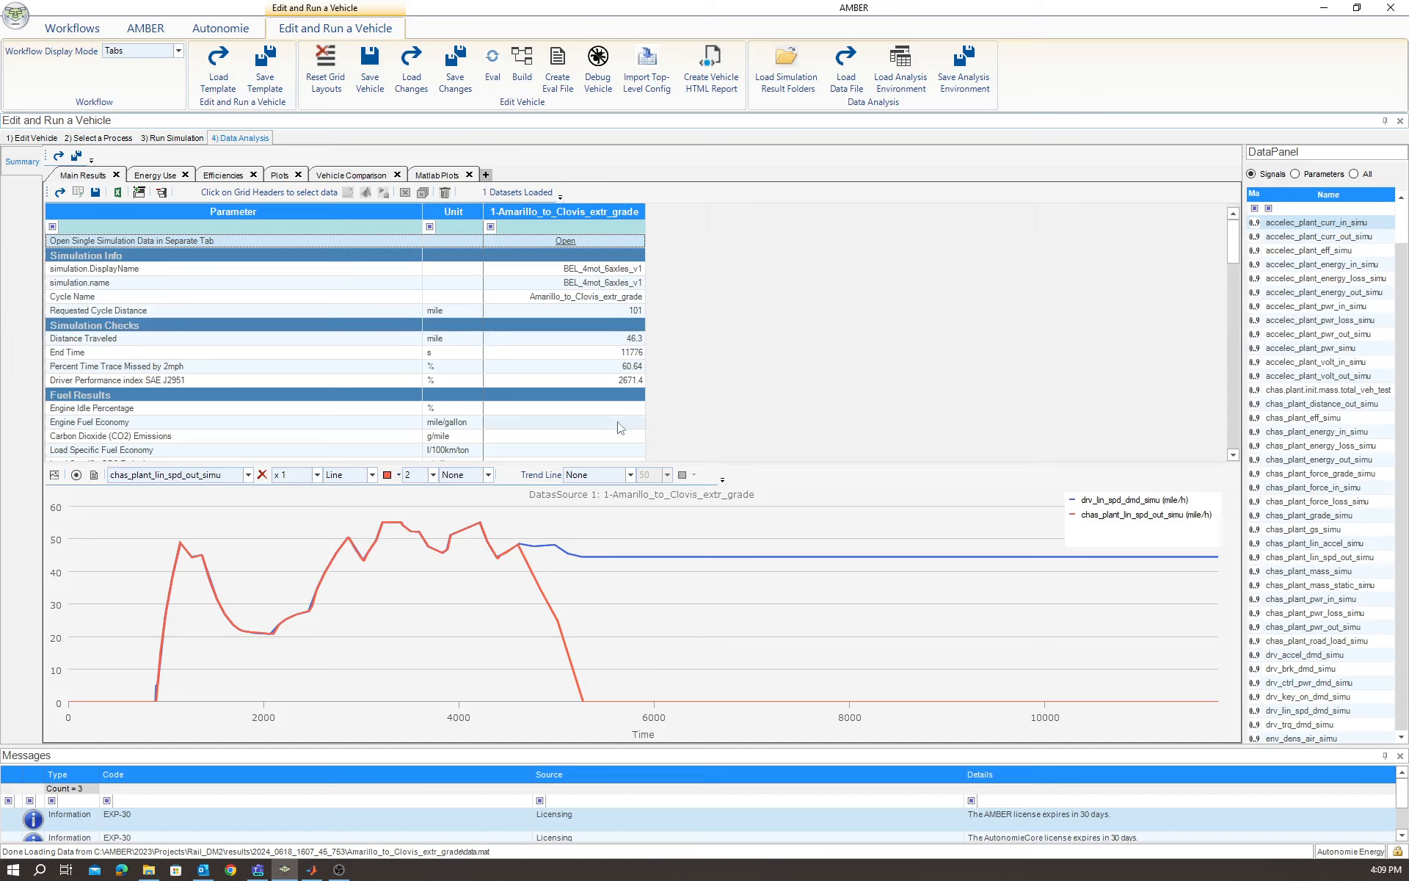
{"action": "scroll", "coordinate": [618, 424], "scroll_direction": "down", "scroll_amount": 3}
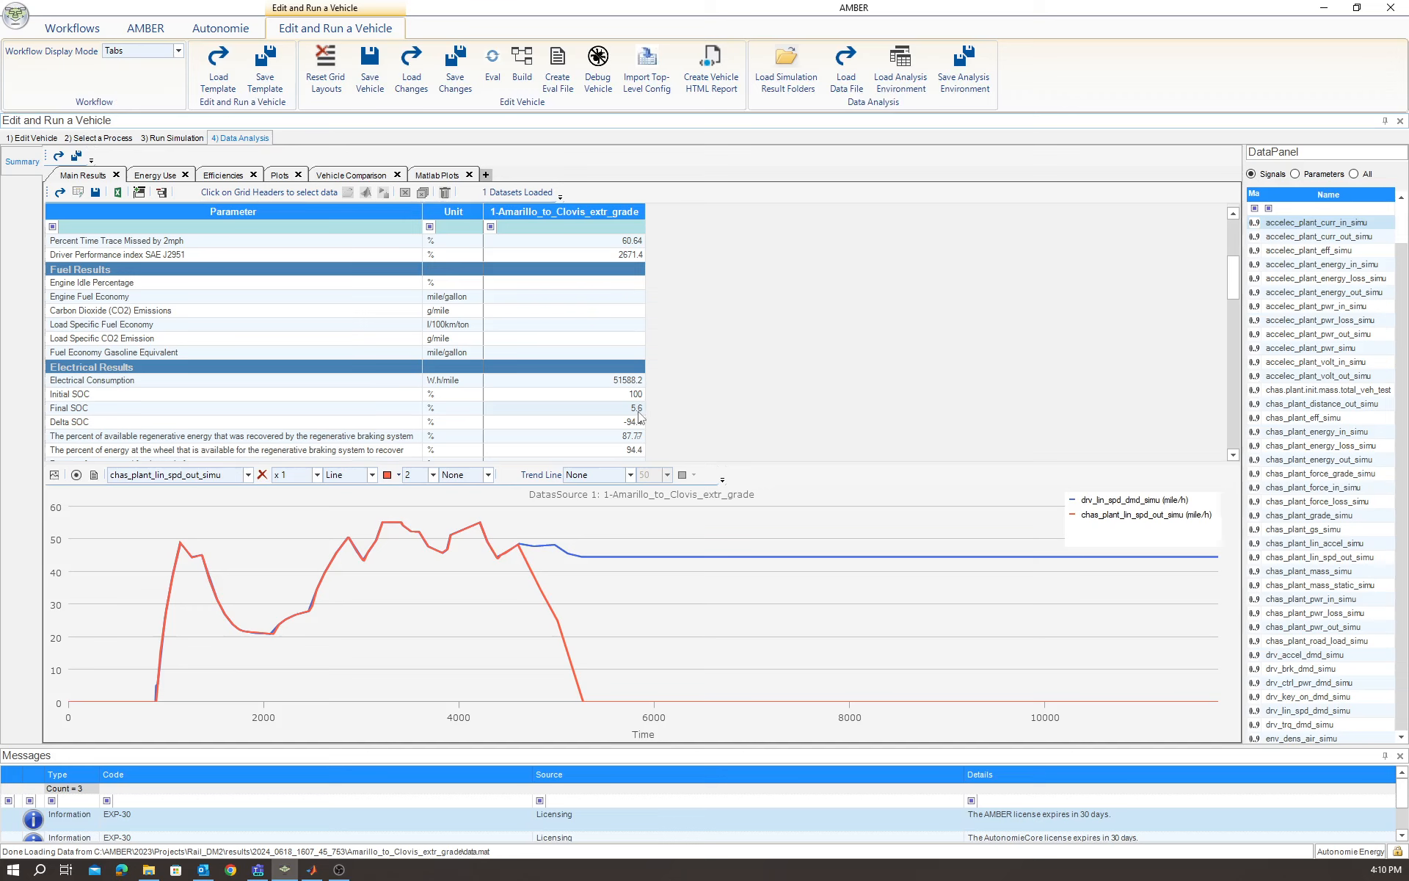
- Set the plot grid to one row and plot the chassis speed signal chas_plant_lin_spd_out_simu, found by filtering for CHAS_PLANT
{"action": "left_click", "coordinate": [281, 180]}
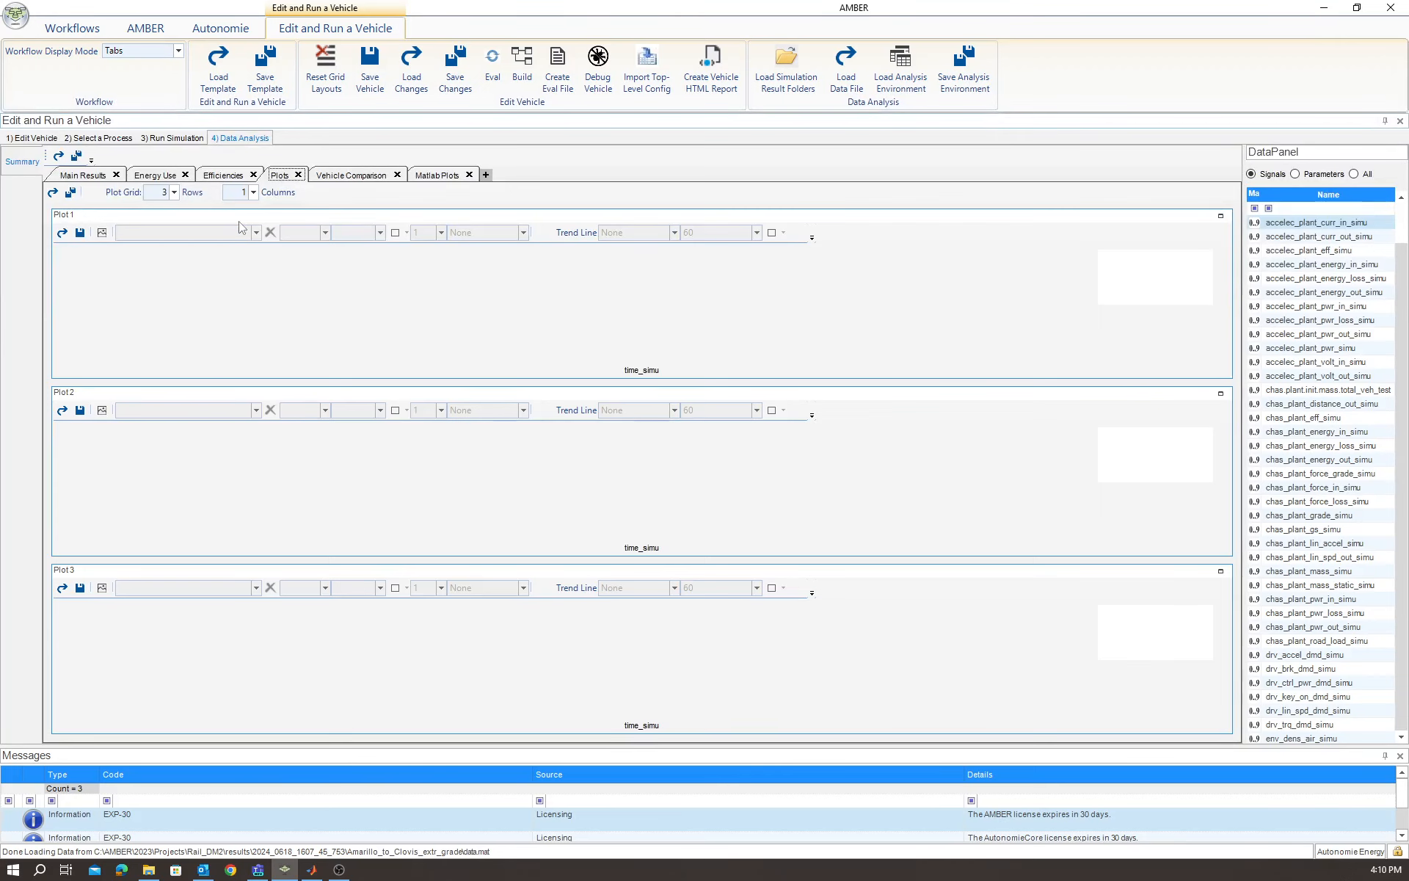
{"action": "left_click", "coordinate": [175, 193]}
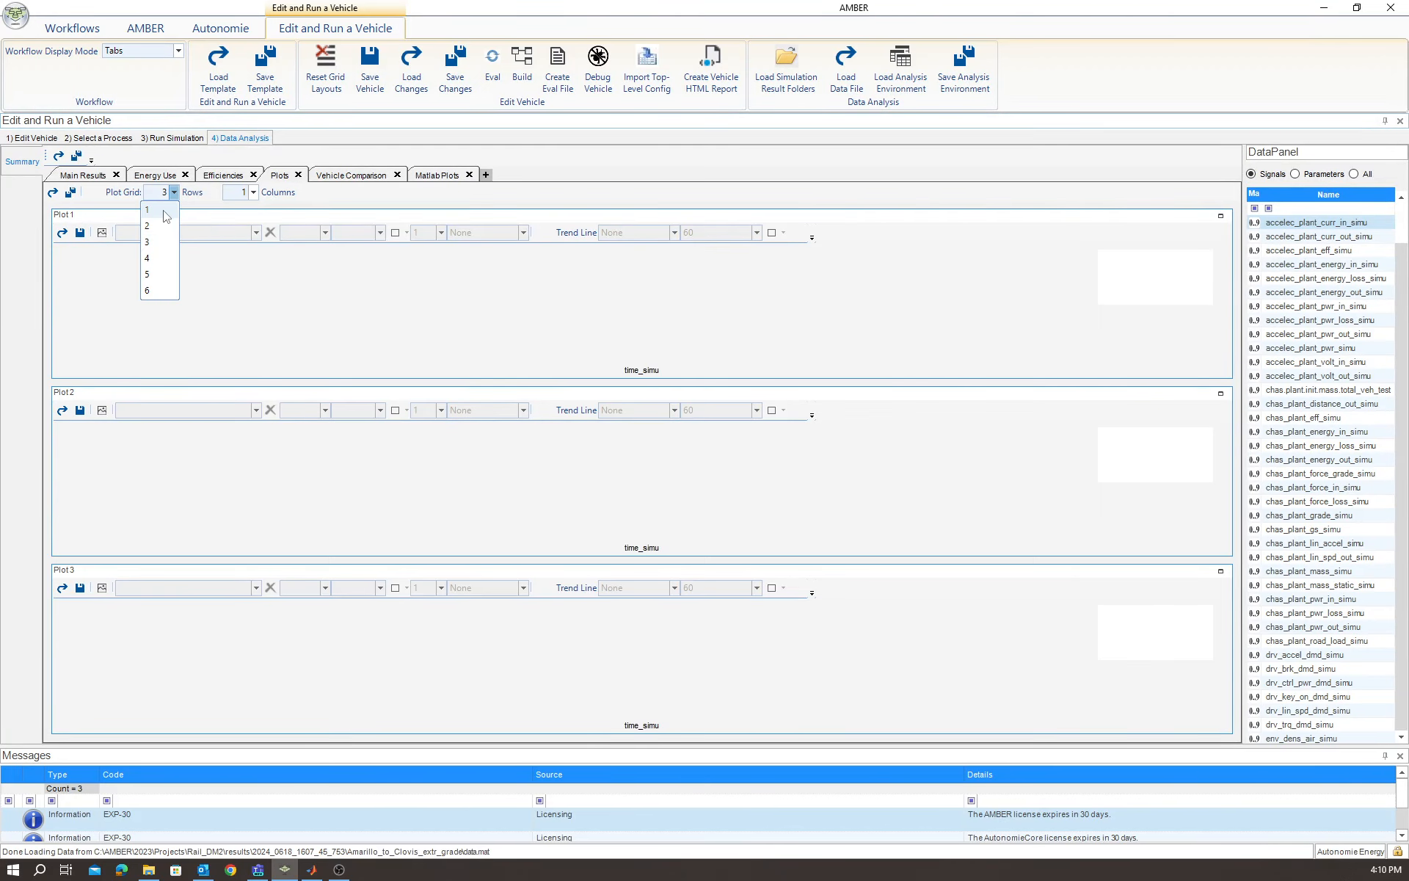
{"action": "left_click", "coordinate": [161, 210]}
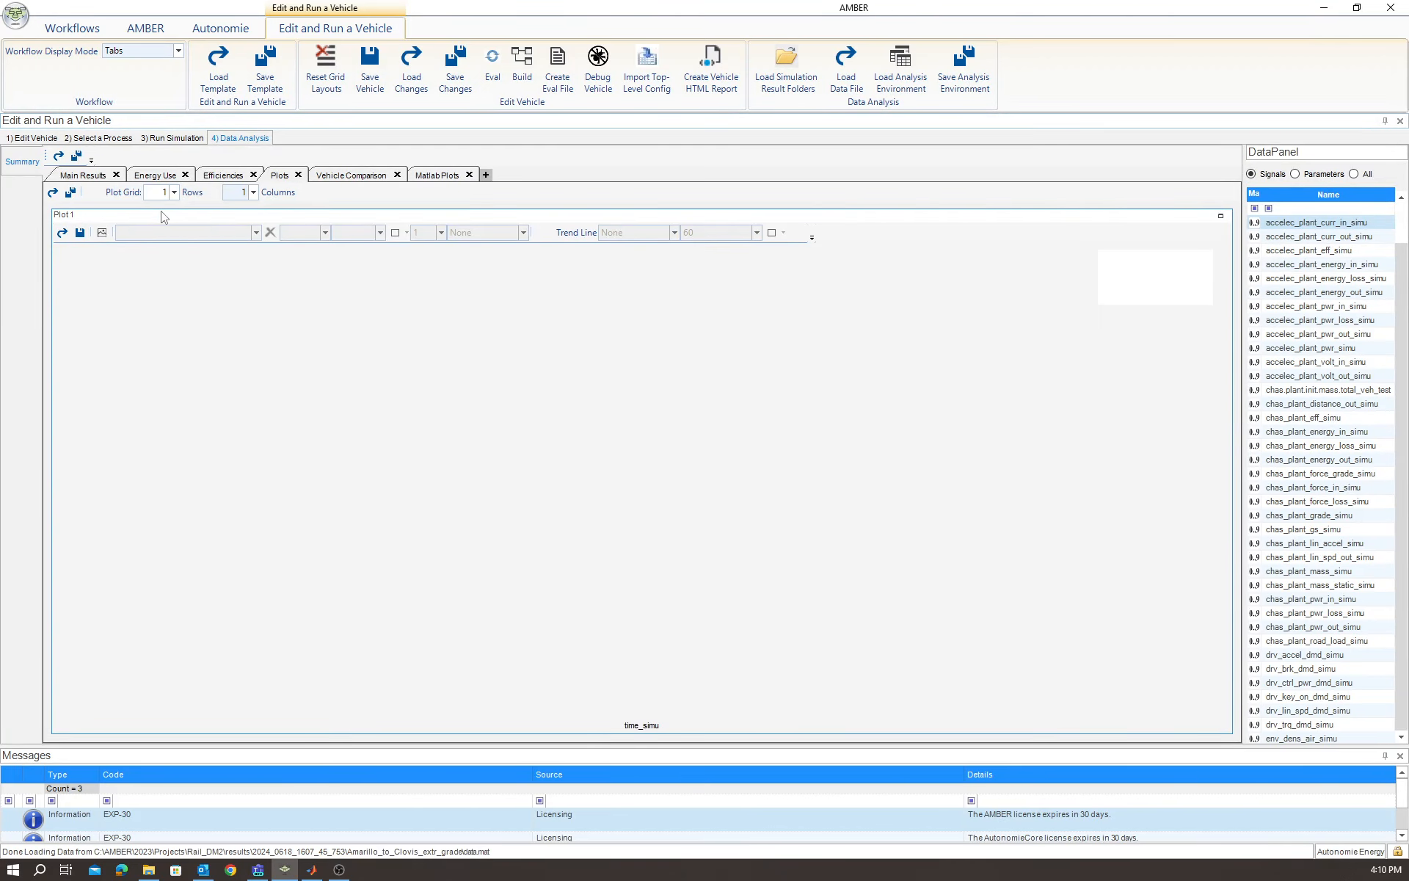
{"action": "left_click", "coordinate": [1293, 209]}
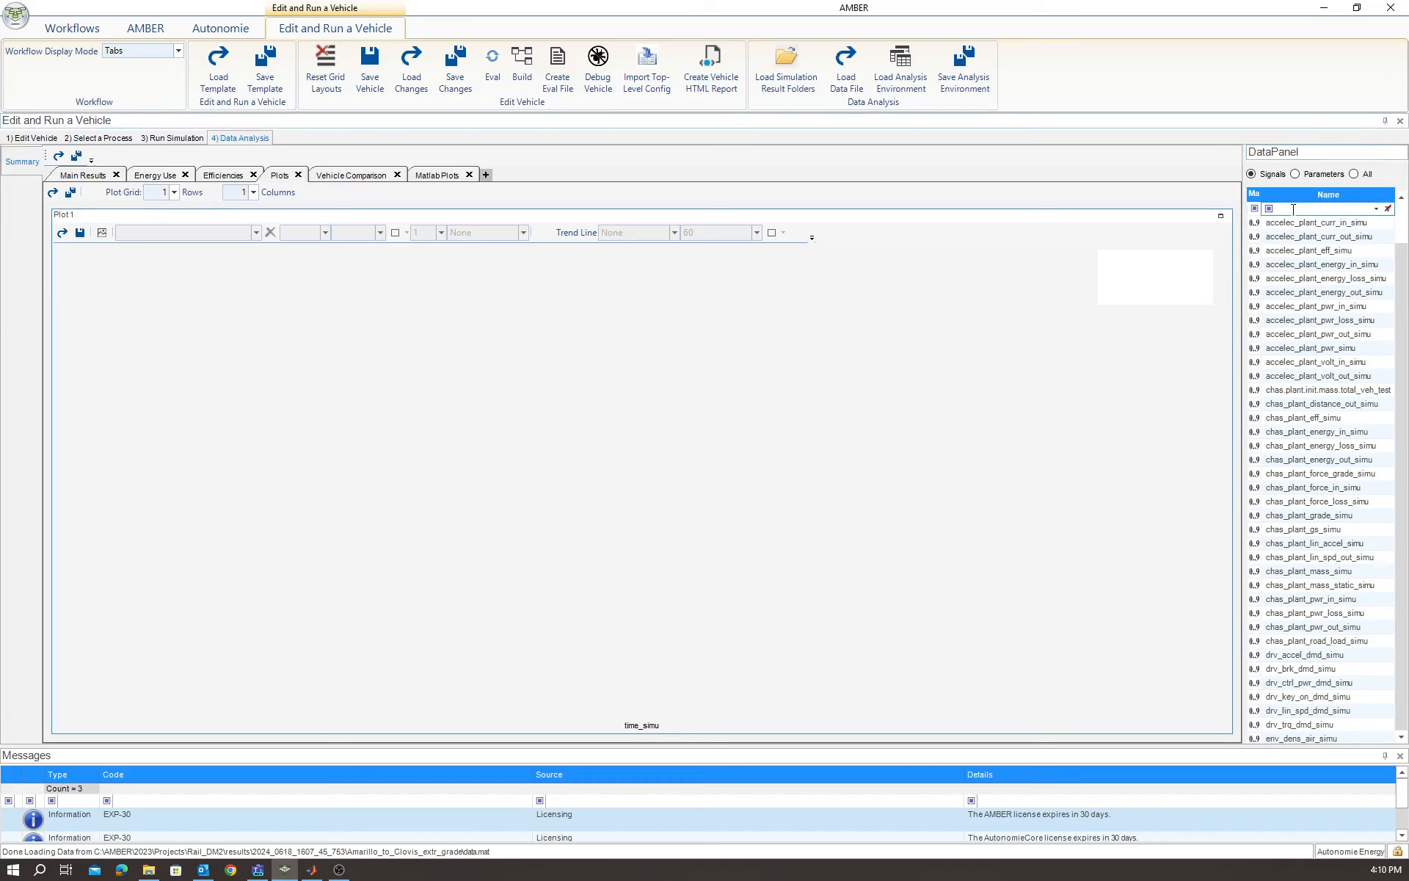
{"action": "type", "text": "CHAS_PLANT"}
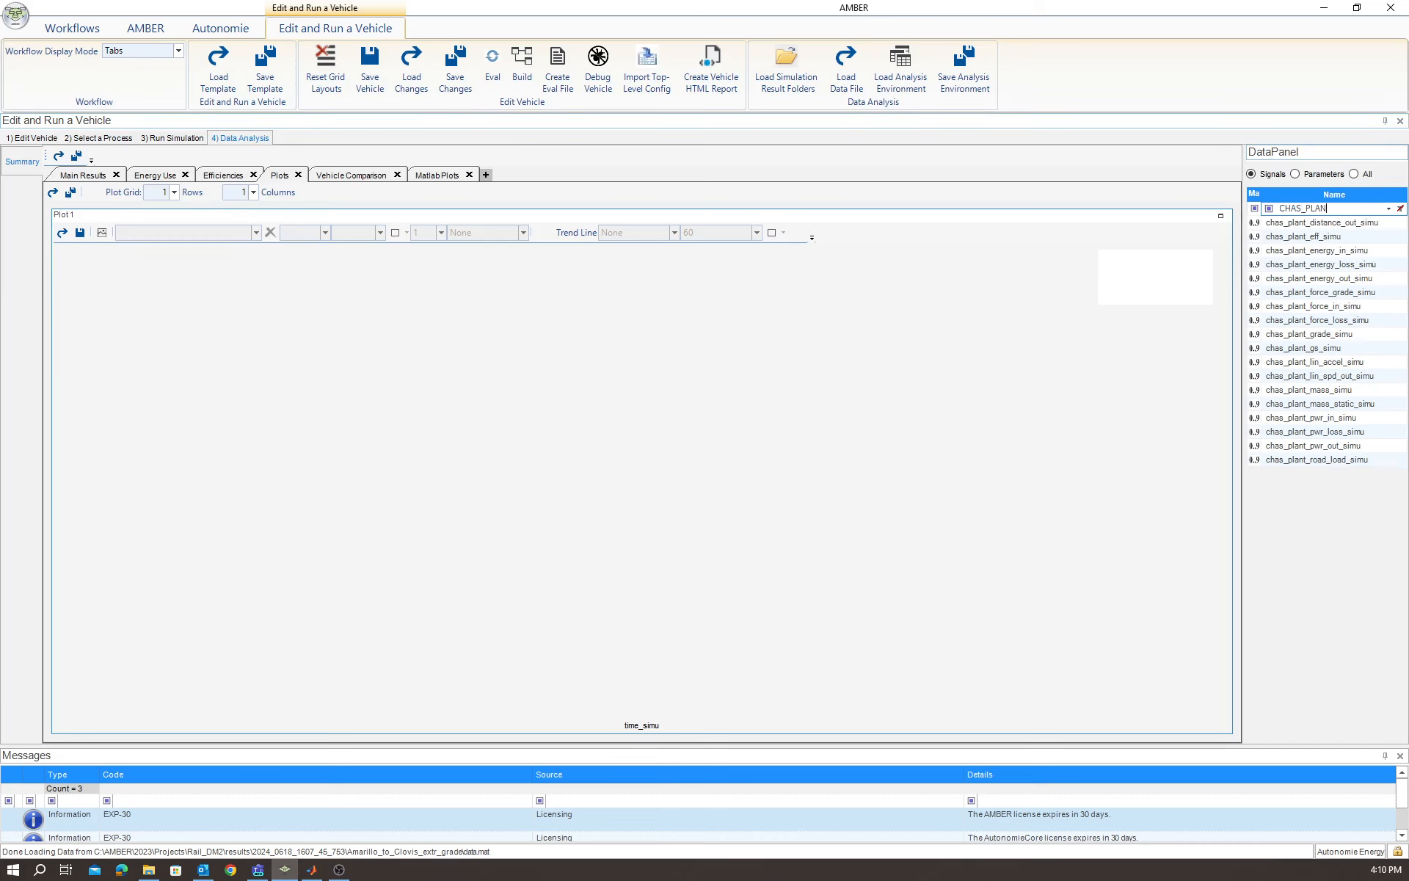
{"action": "left_click", "coordinate": [1338, 377]}
{"action": "left_click_drag", "start_coordinate": [1338, 379], "coordinate": [800, 409]}
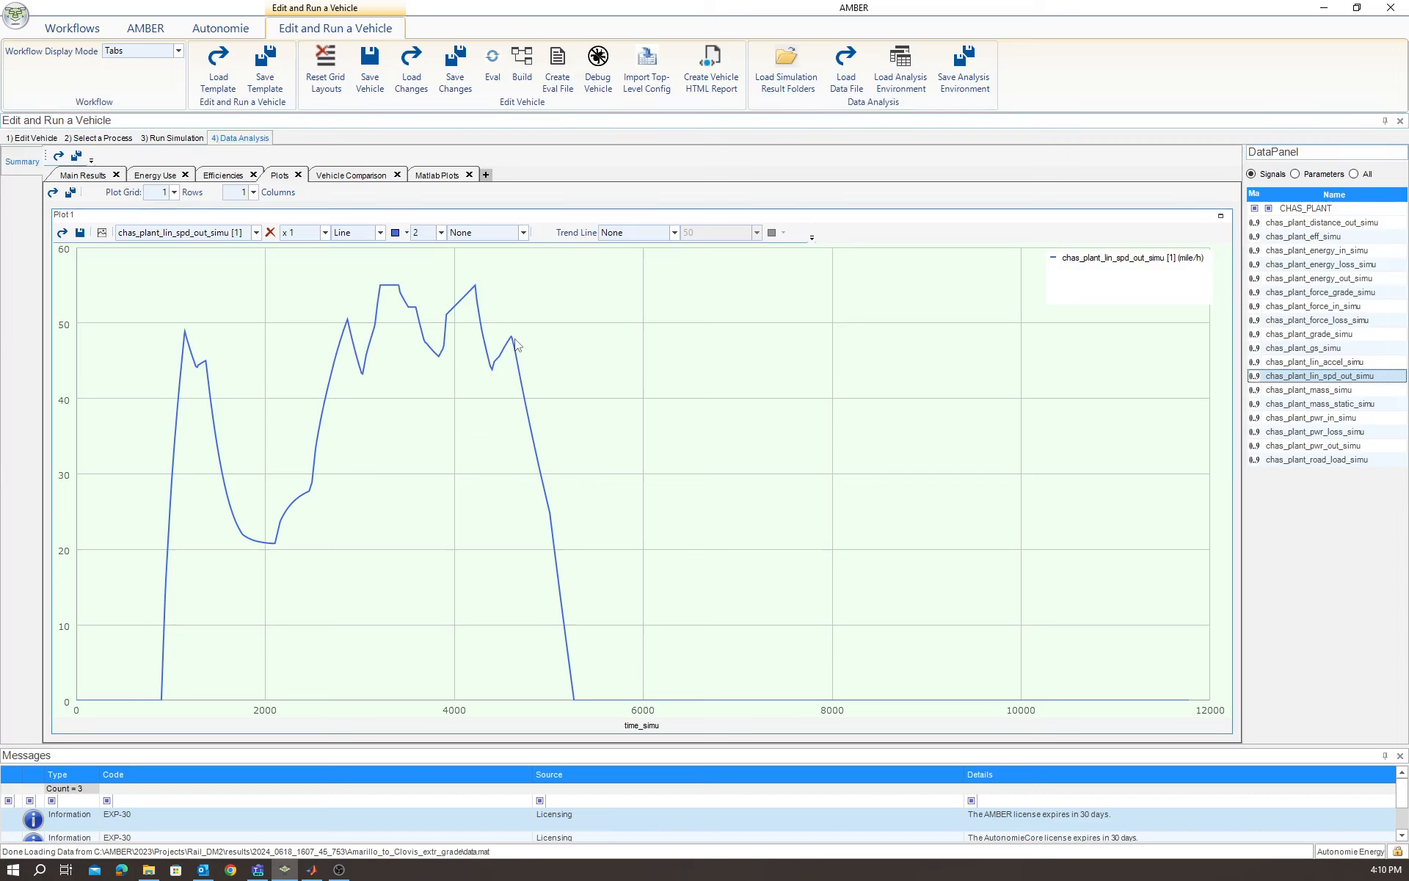
- Filter the signals by ESS and add the battery state-of-charge signal ess_plant_soc_simu to the speed plot
{"action": "left_click", "coordinate": [1361, 209]}
{"action": "key", "text": "BackSpace"}
{"action": "key", "text": "BackSpace"}
{"action": "key", "text": "BackSpace"}
{"action": "key", "text": "BackSpace"}
{"action": "key", "text": "BackSpace"}
{"action": "key", "text": "BackSpace"}
{"action": "key", "text": "BackSpace"}
{"action": "key", "text": "BackSpace"}
{"action": "key", "text": "BackSpace"}
{"action": "key", "text": "BackSpace"}
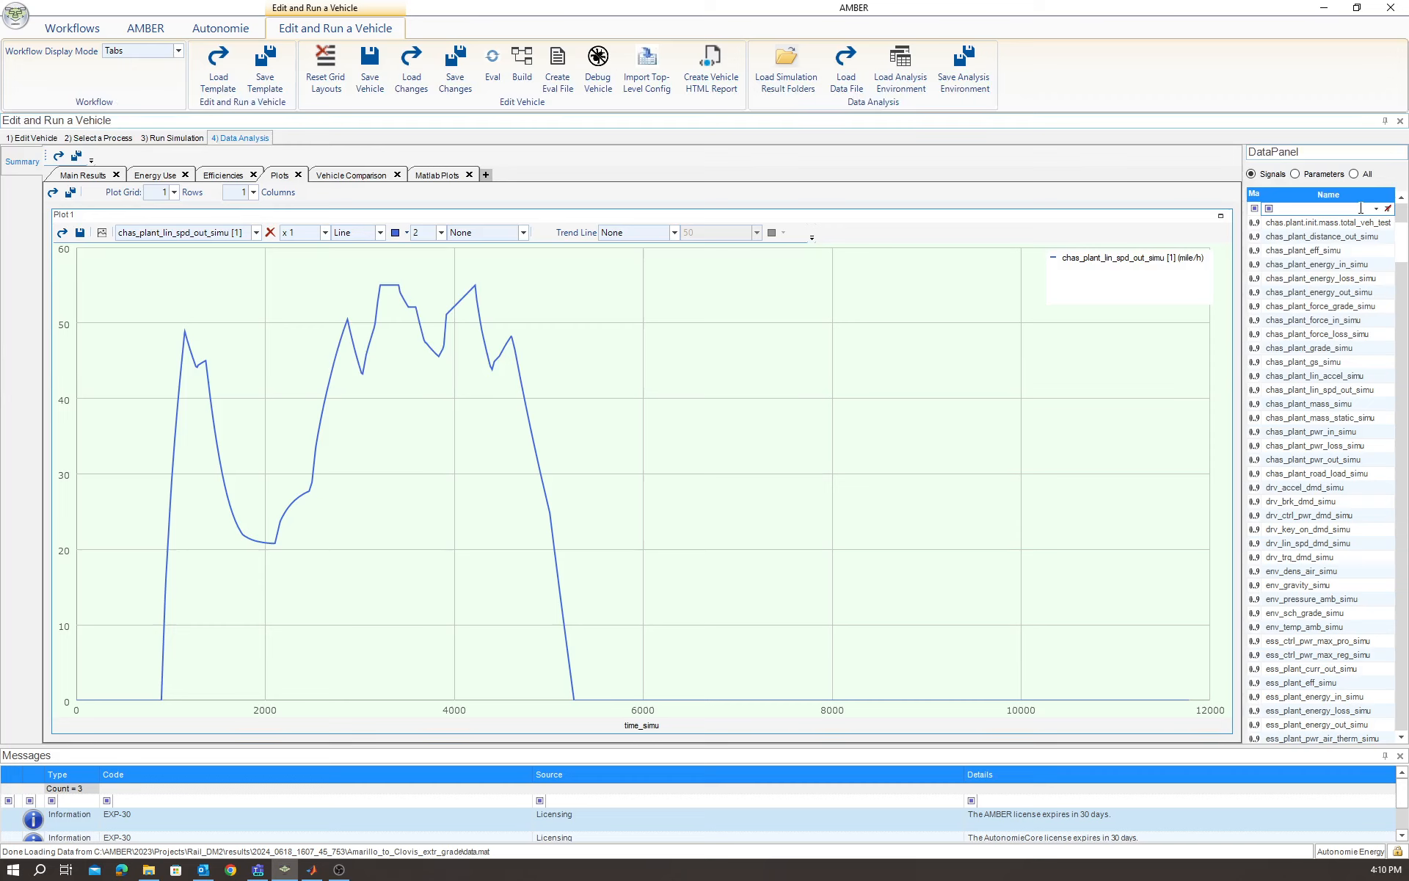
{"action": "type", "text": "ESS"}
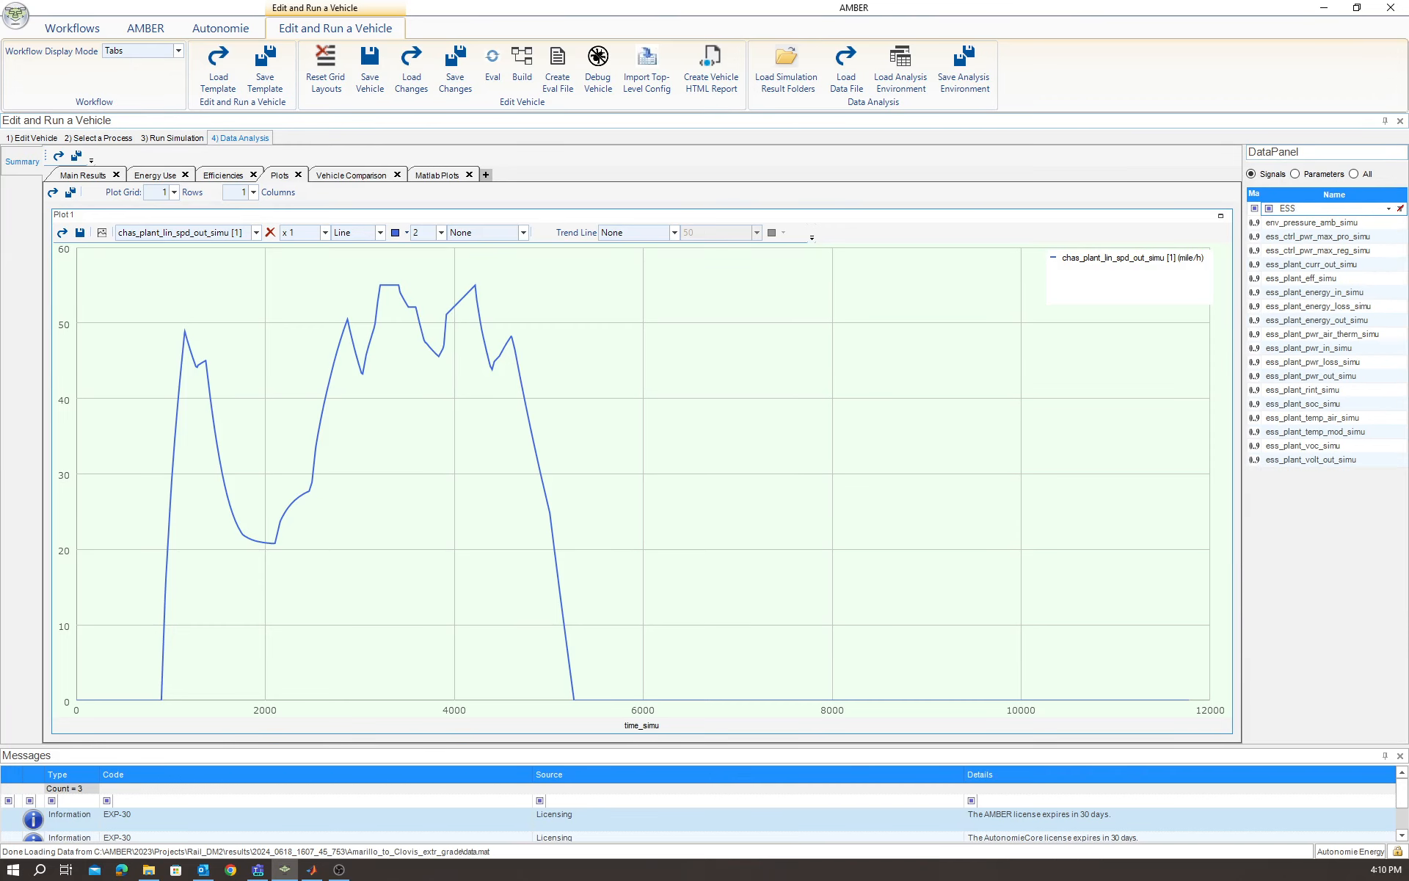
{"action": "left_click", "coordinate": [1332, 409]}
{"action": "left_click_drag", "start_coordinate": [1332, 411], "coordinate": [788, 449]}
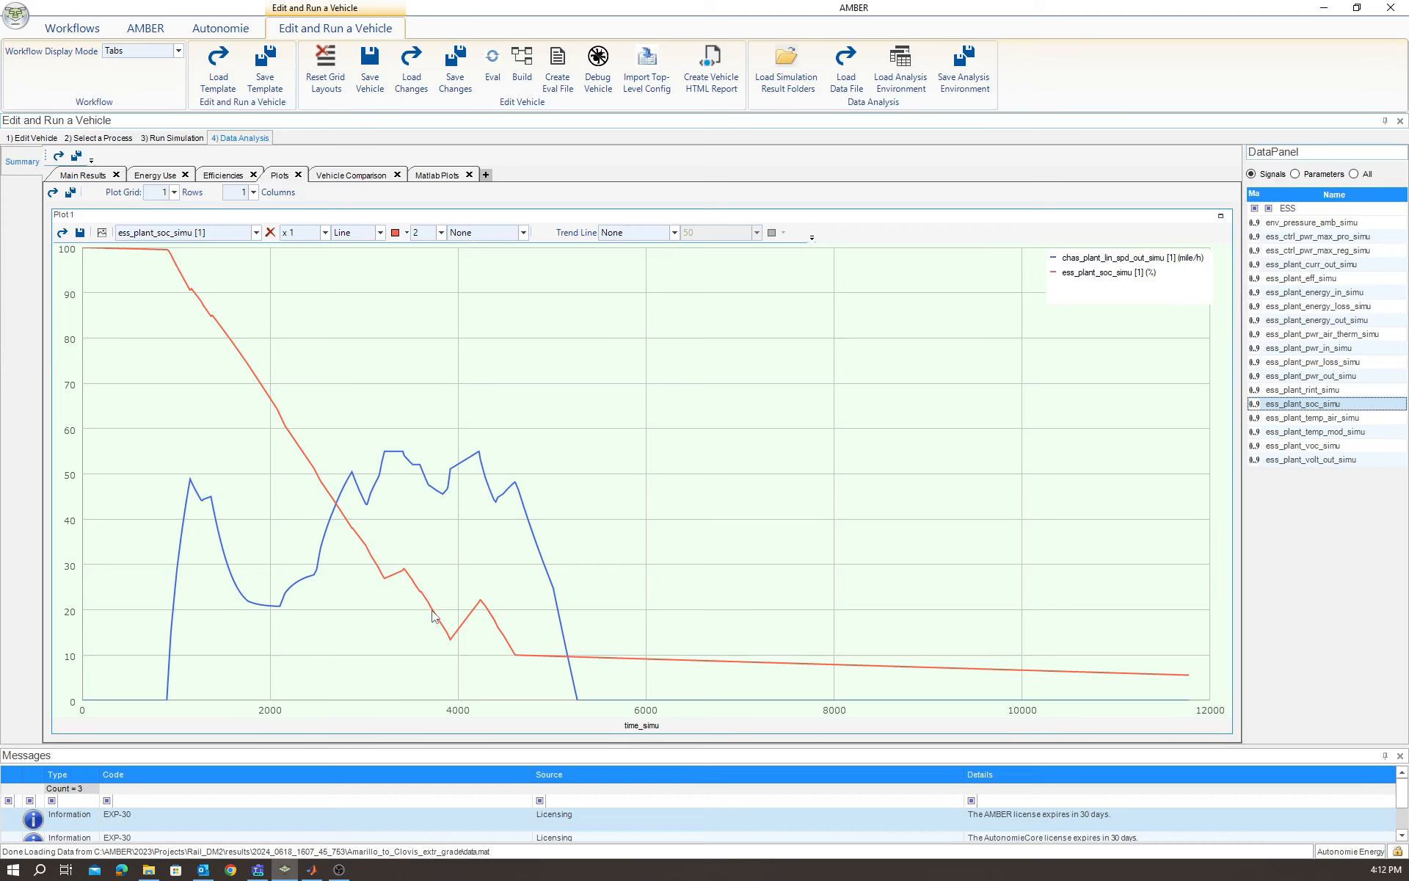
- Filter the vehicle parameters by vpc and enable vpc.prop.init.stop_at_low_soc
{"action": "left_click", "coordinate": [42, 139]}
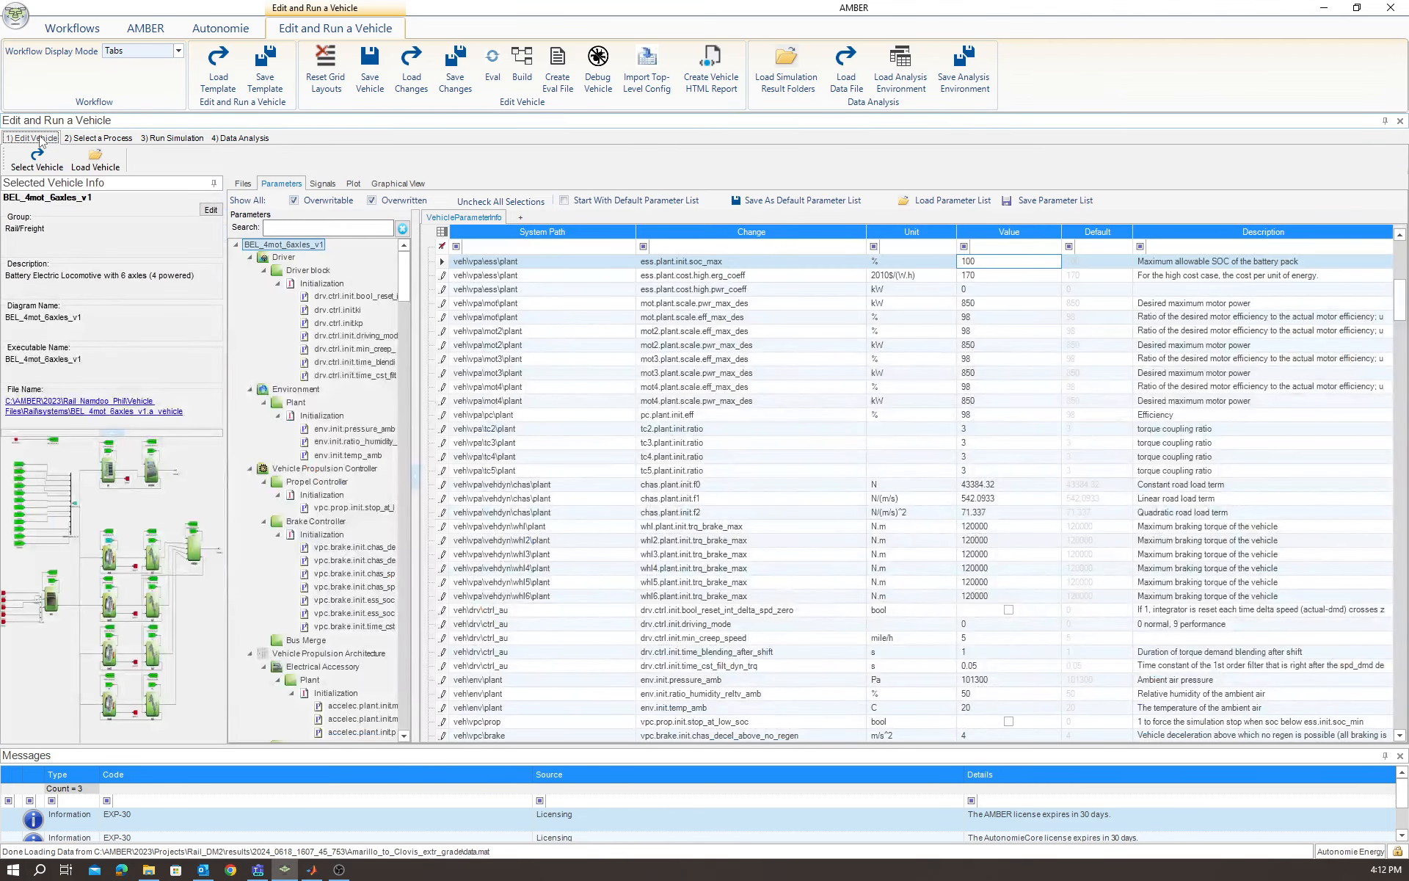
{"action": "left_click", "coordinate": [687, 248]}
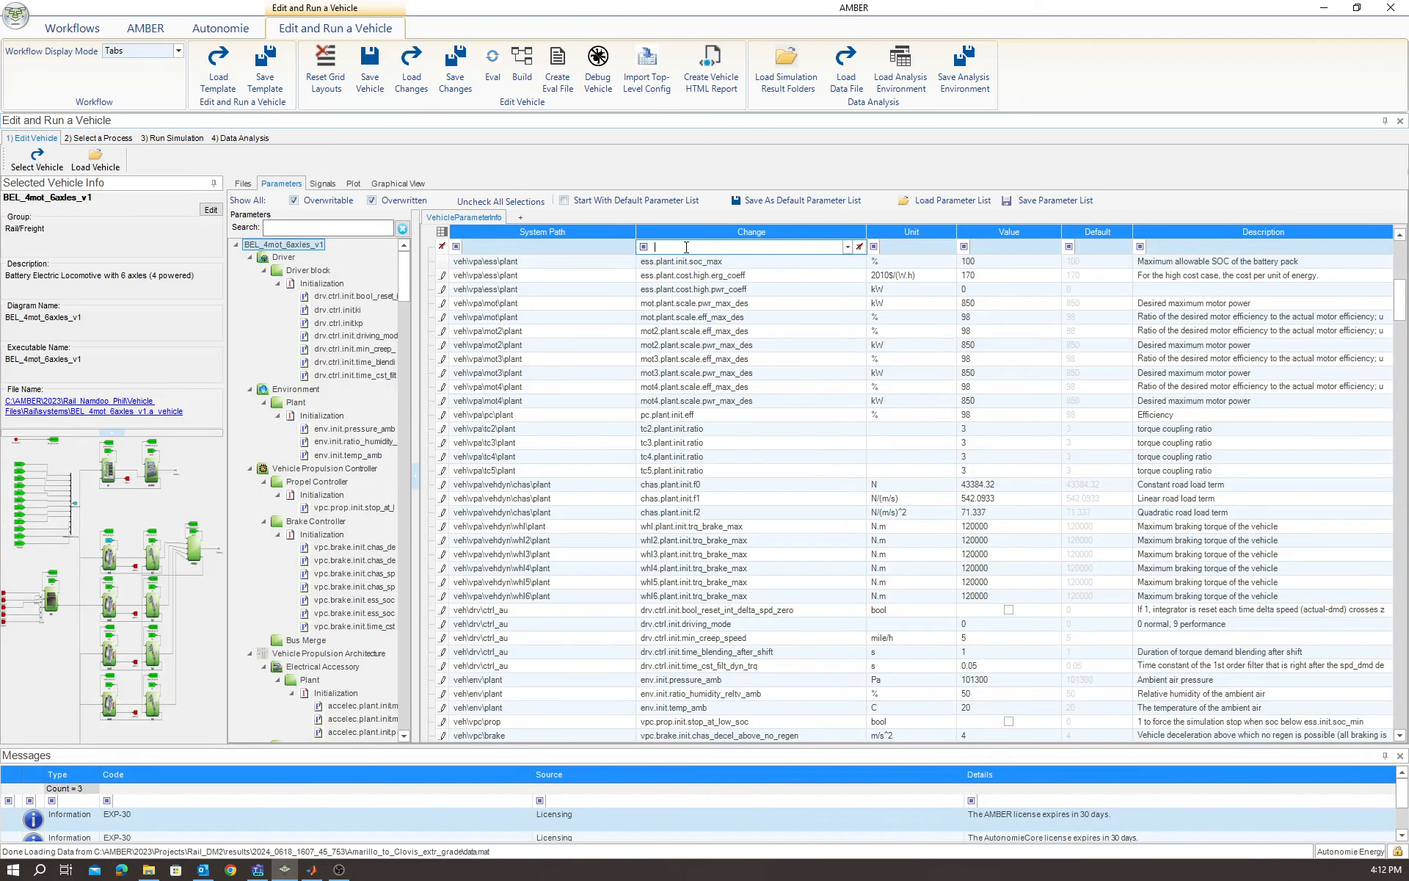
{"action": "type", "text": "vpc"}
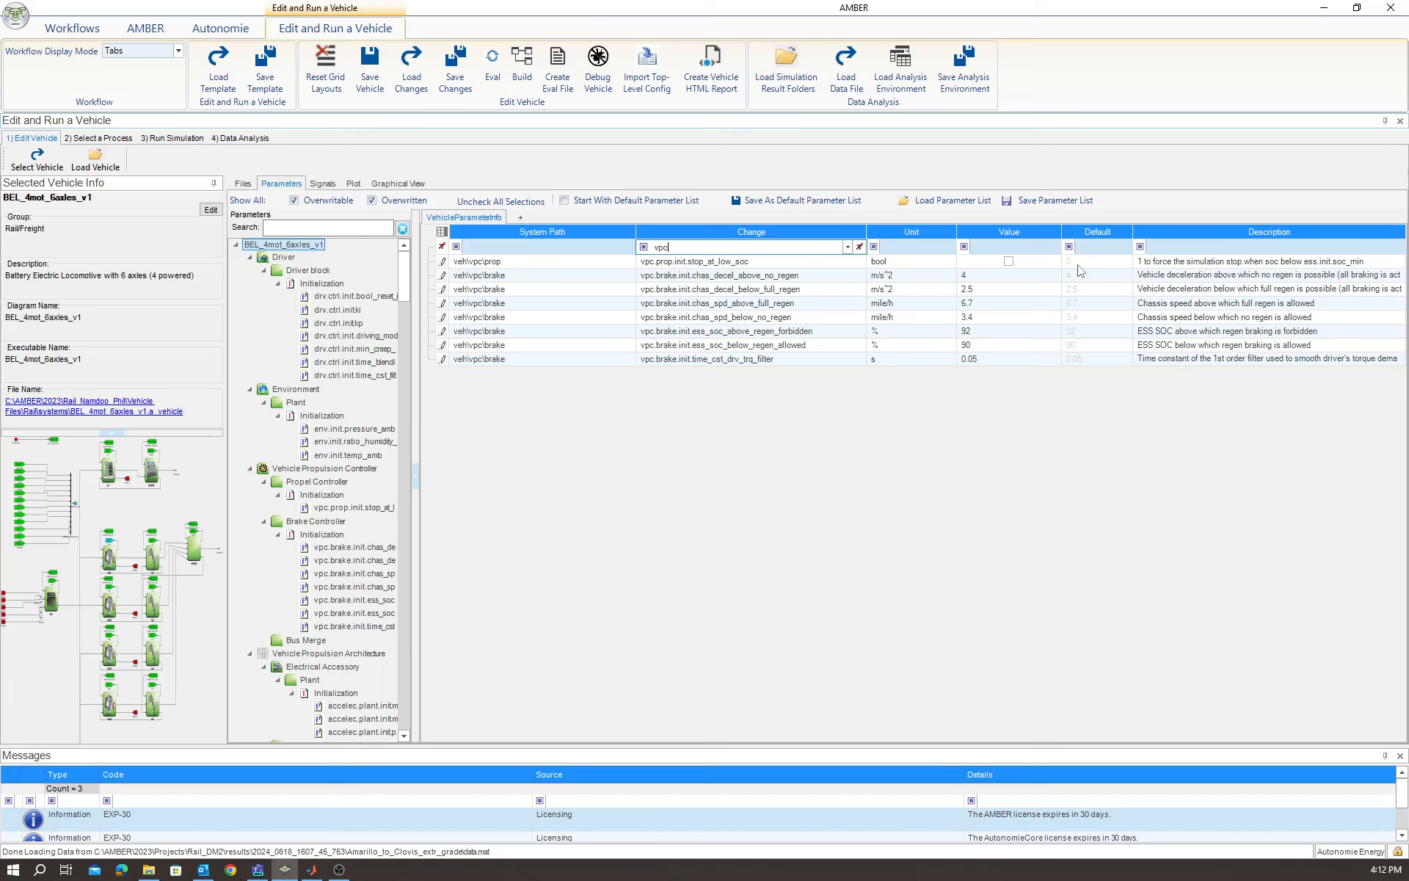
{"action": "left_click", "coordinate": [1009, 262]}
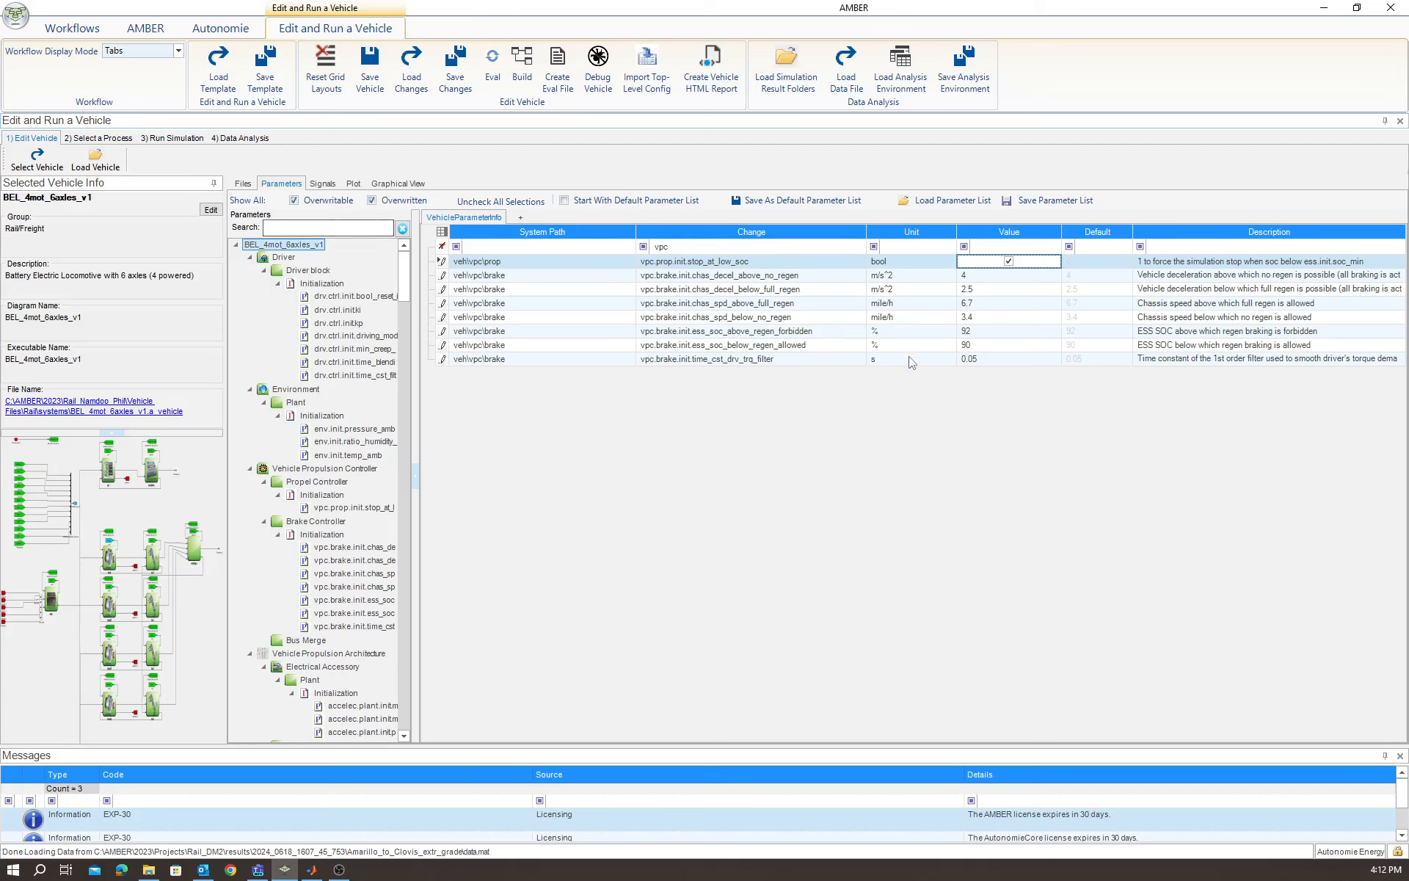
- Rerun the simulation with the low-SOC stop parameter enabled
{"action": "left_click", "coordinate": [176, 138]}
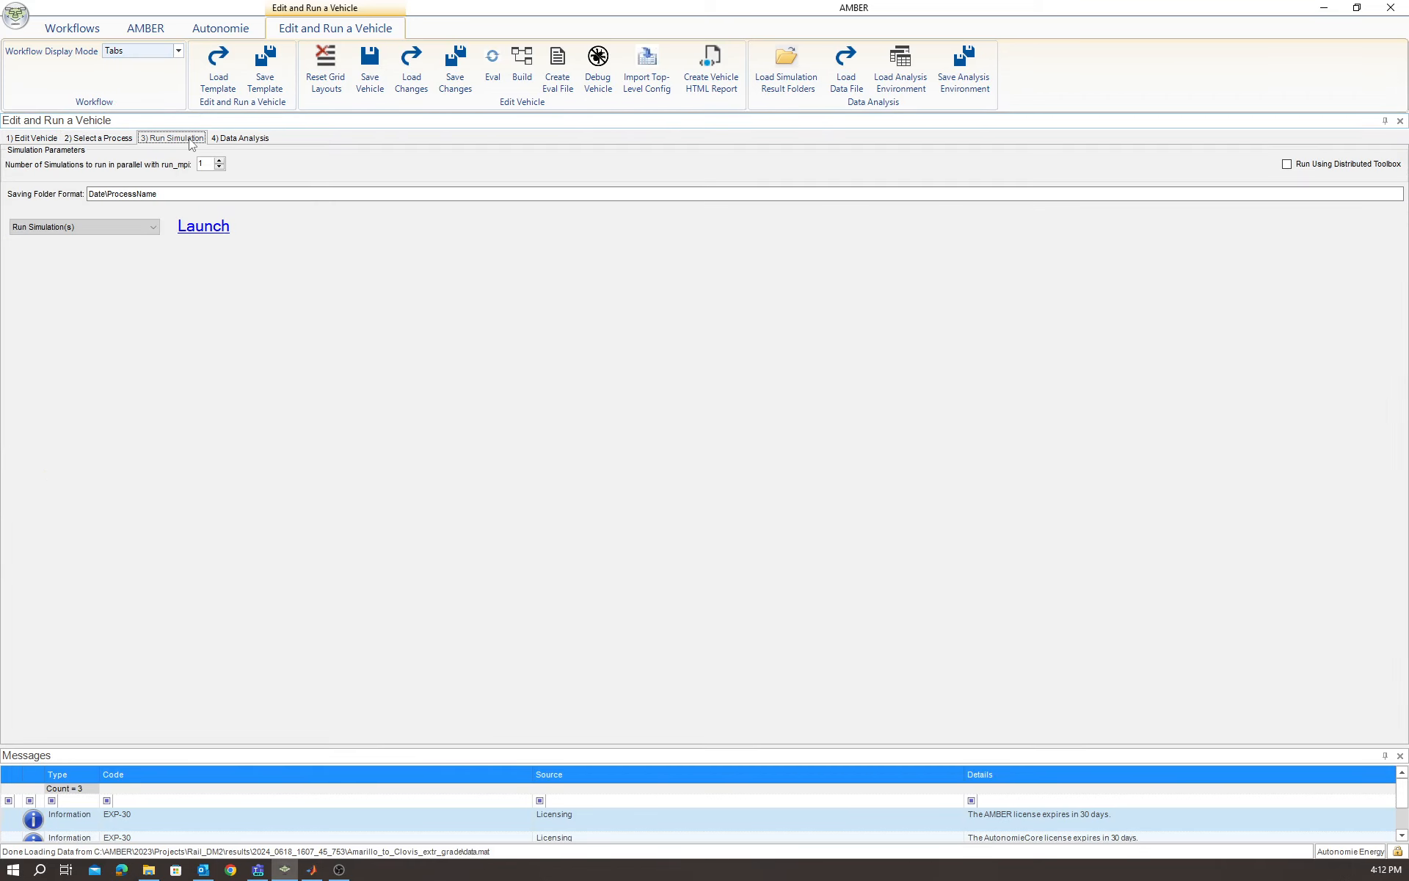
{"action": "left_click", "coordinate": [204, 227]}
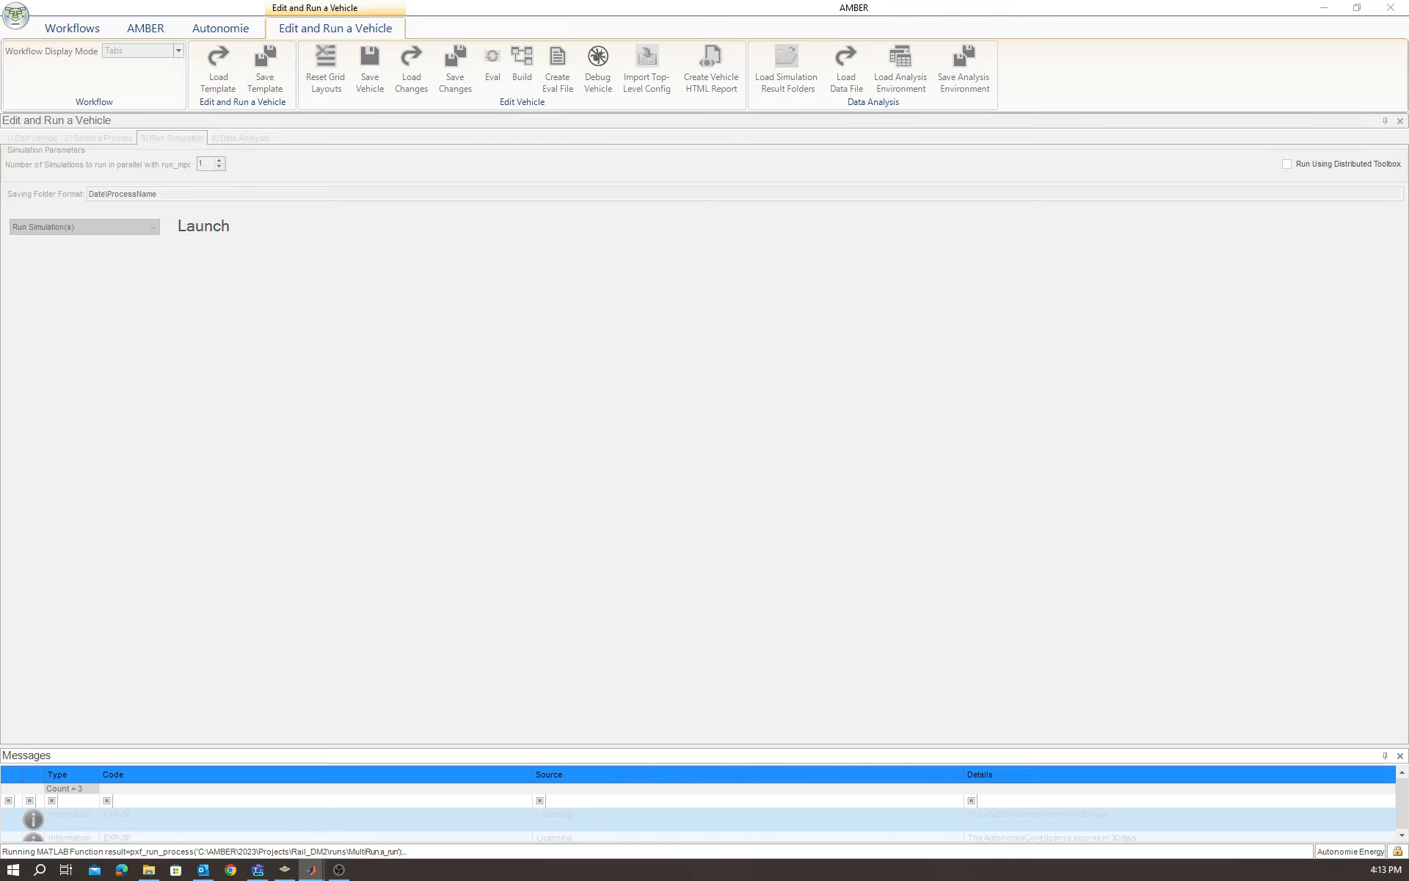
{"action": "left_click_drag", "start_coordinate": [1408, 25], "coordinate": [690, 142]}
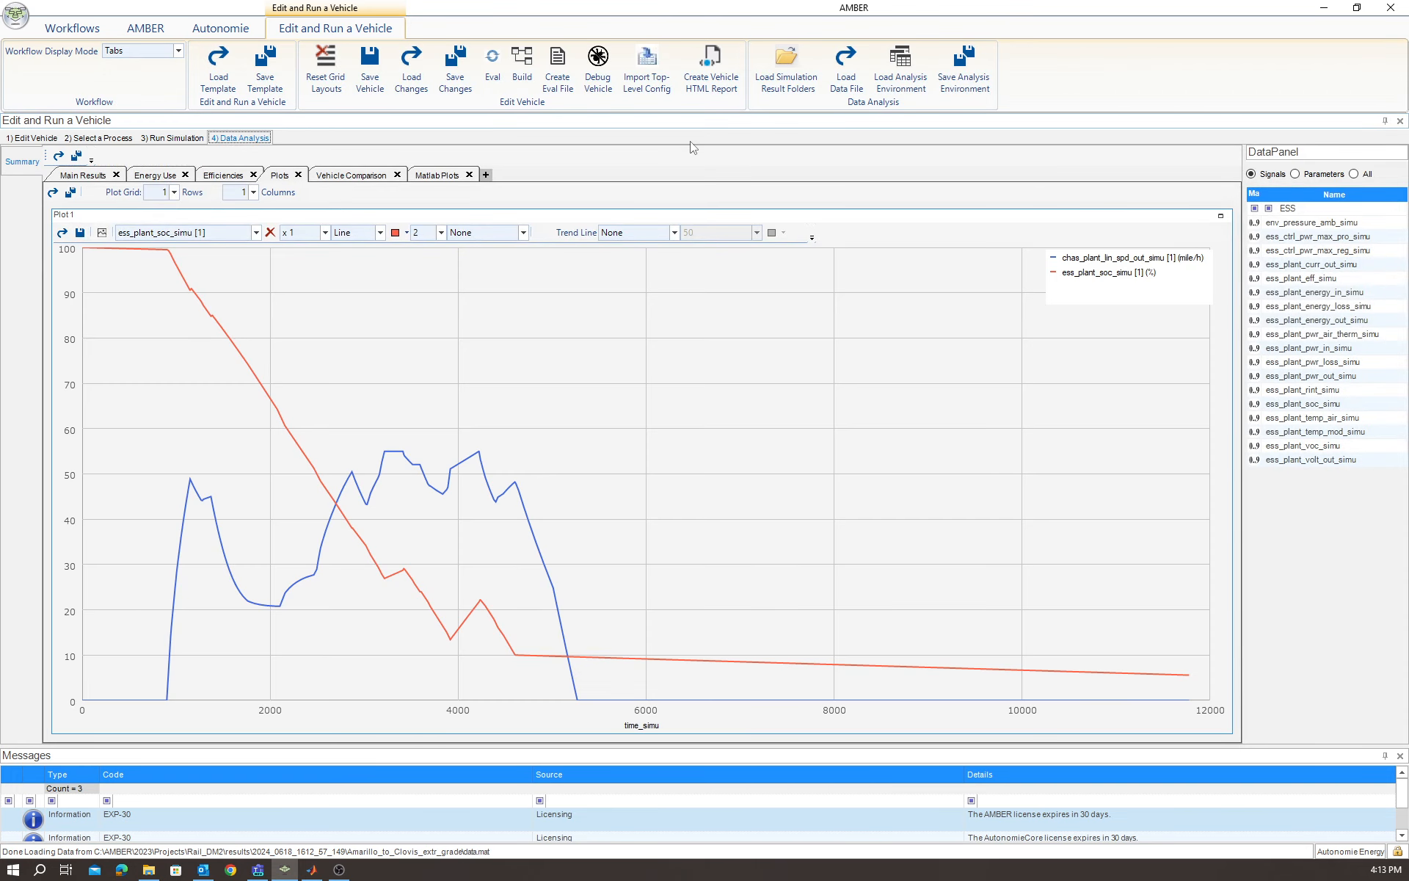
- Compare the two simulation runs in the main results, examining distance traveled, end time, and initial and final SOC
{"action": "left_click", "coordinate": [83, 176]}
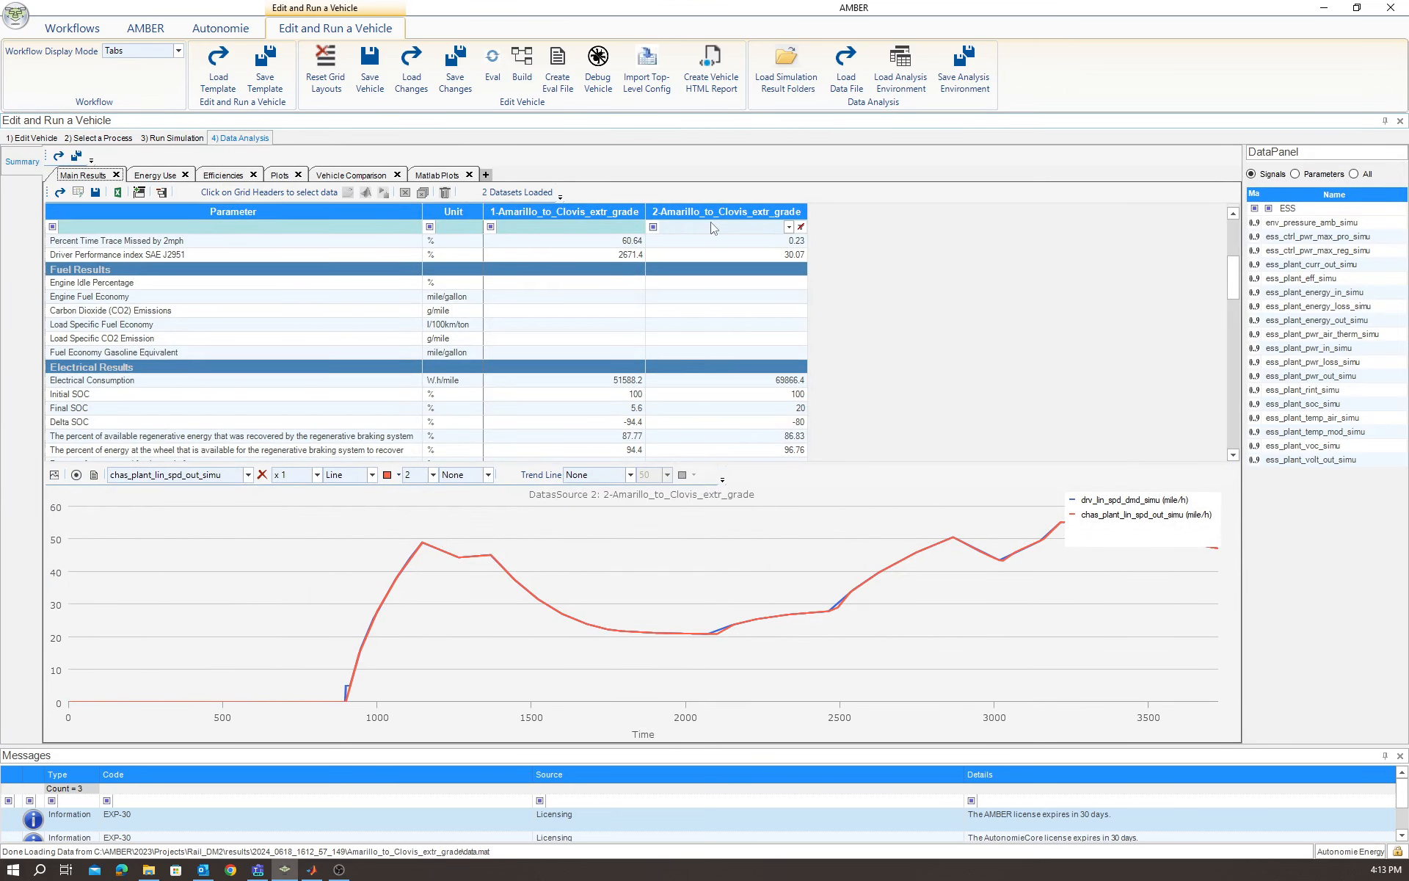
{"action": "left_click", "coordinate": [734, 213]}
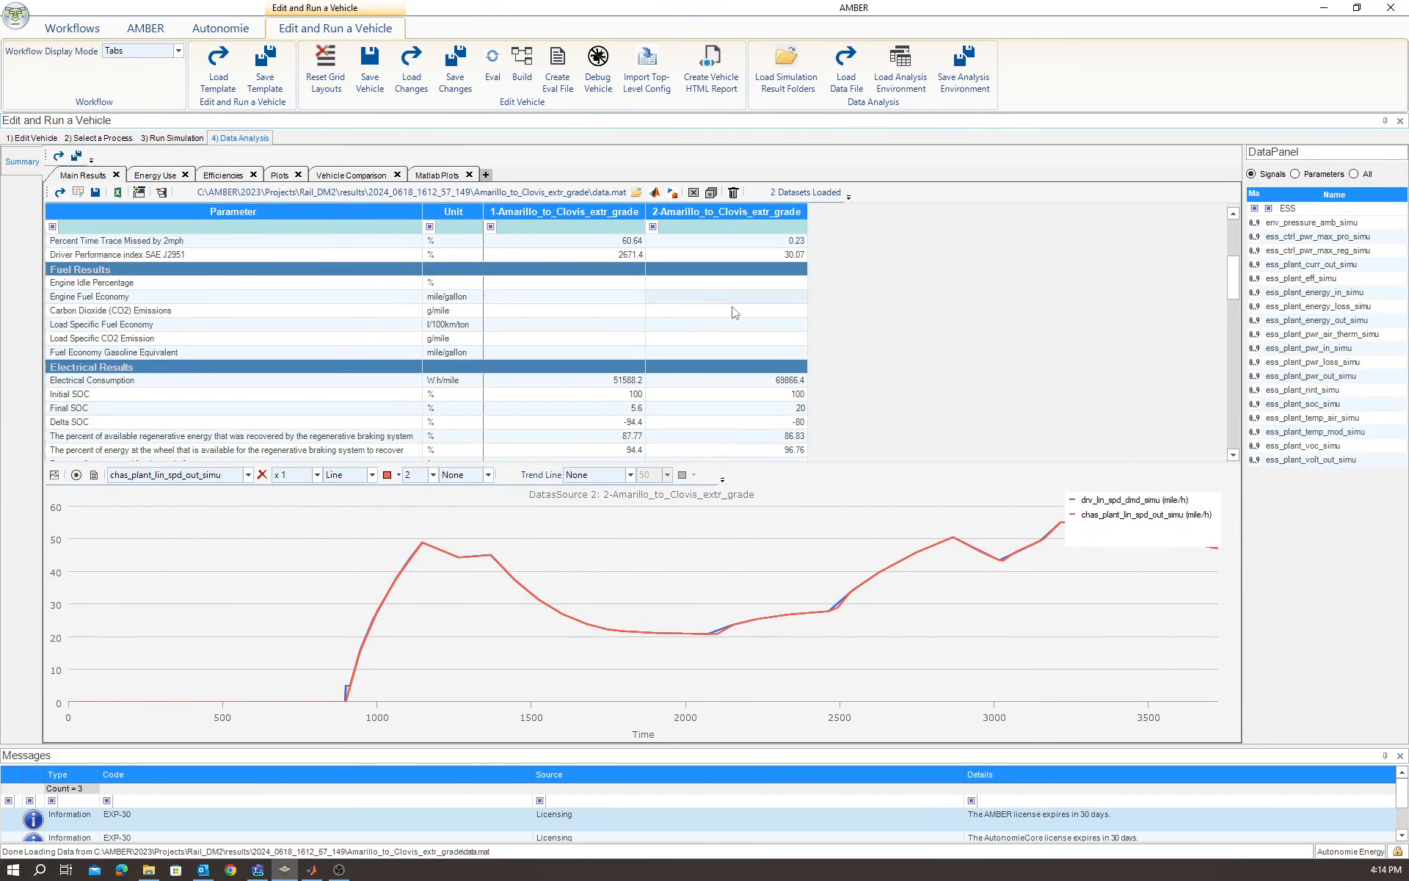
{"action": "scroll", "coordinate": [741, 376], "scroll_direction": "up", "scroll_amount": 3}
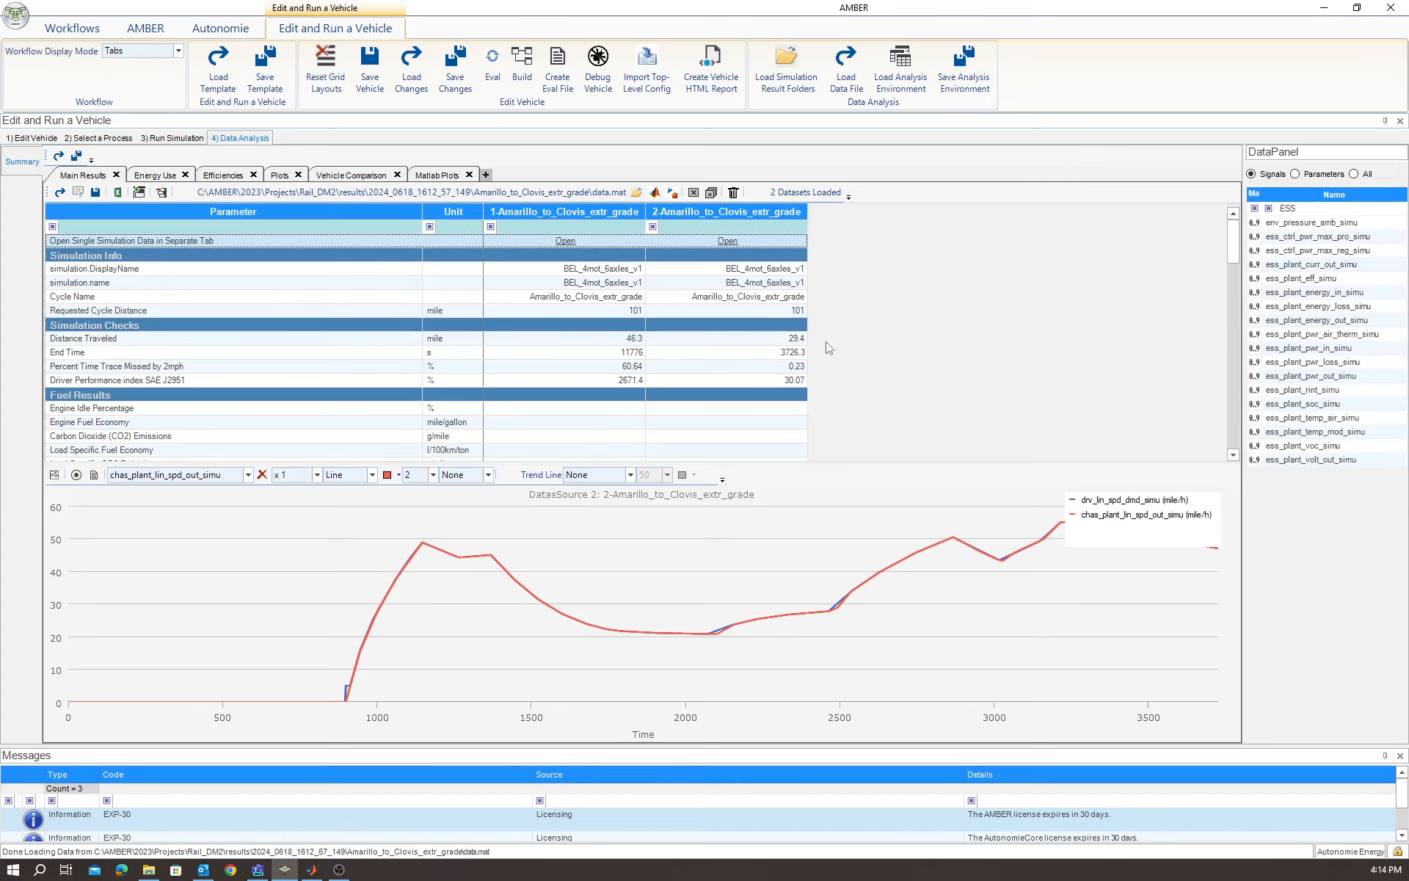
{"action": "scroll", "coordinate": [780, 399], "scroll_direction": "down", "scroll_amount": 3}
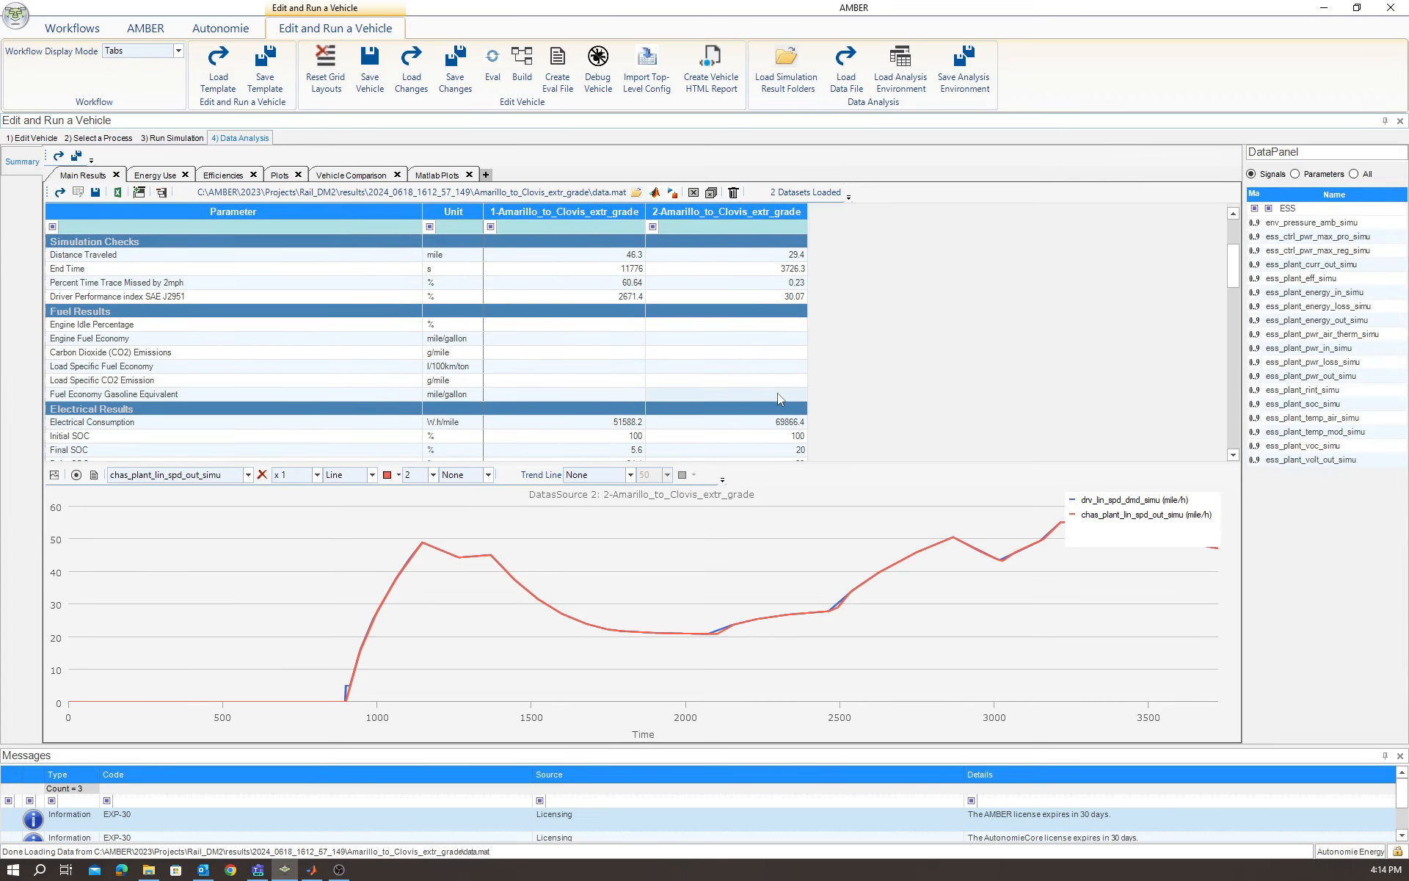
{"action": "left_click", "coordinate": [793, 397]}
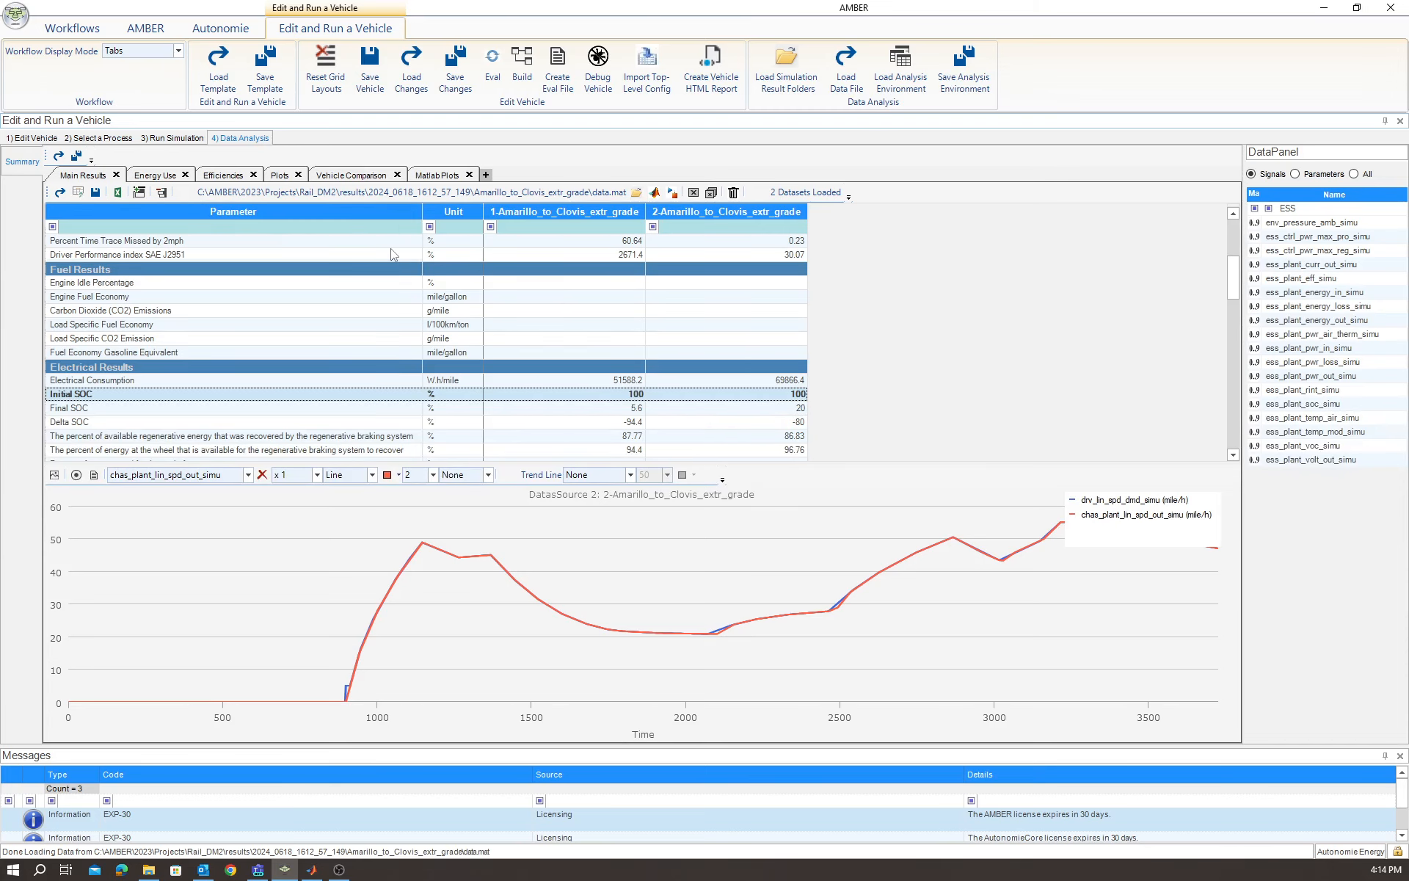
- Add the second run's battery state-of-charge signal ess_plant_soc_simu to the existing plot of speed and SOC
{"action": "left_click", "coordinate": [279, 176]}
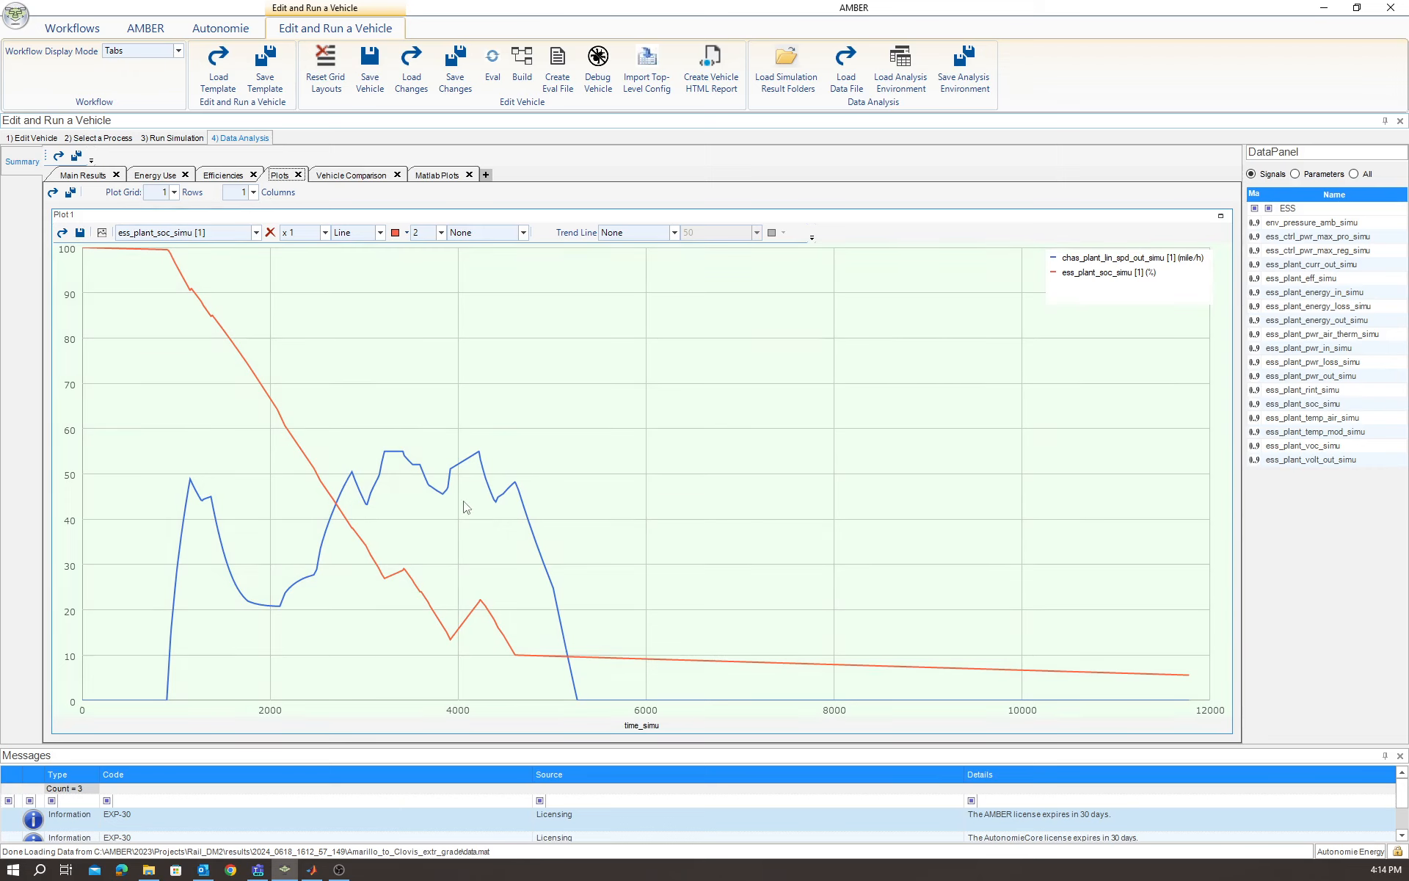
{"action": "left_click", "coordinate": [1317, 209]}
{"action": "left_click_drag", "start_coordinate": [1320, 405], "coordinate": [625, 529]}
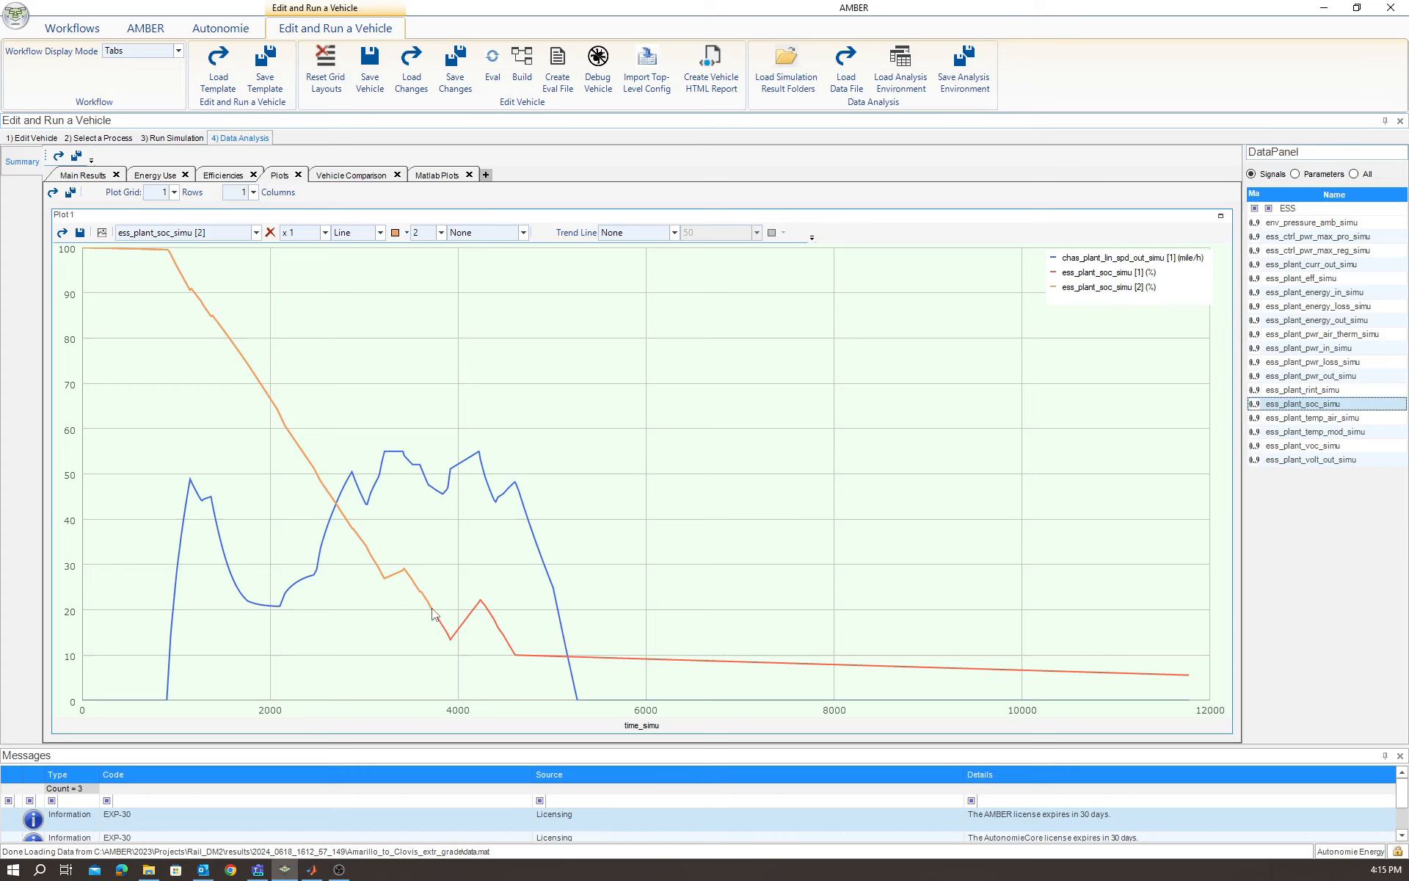
- Filter the signals by chas and add the second run's speed signal chas_plant_lin_spd_out_simu to the same plot
{"action": "left_click", "coordinate": [1311, 209]}
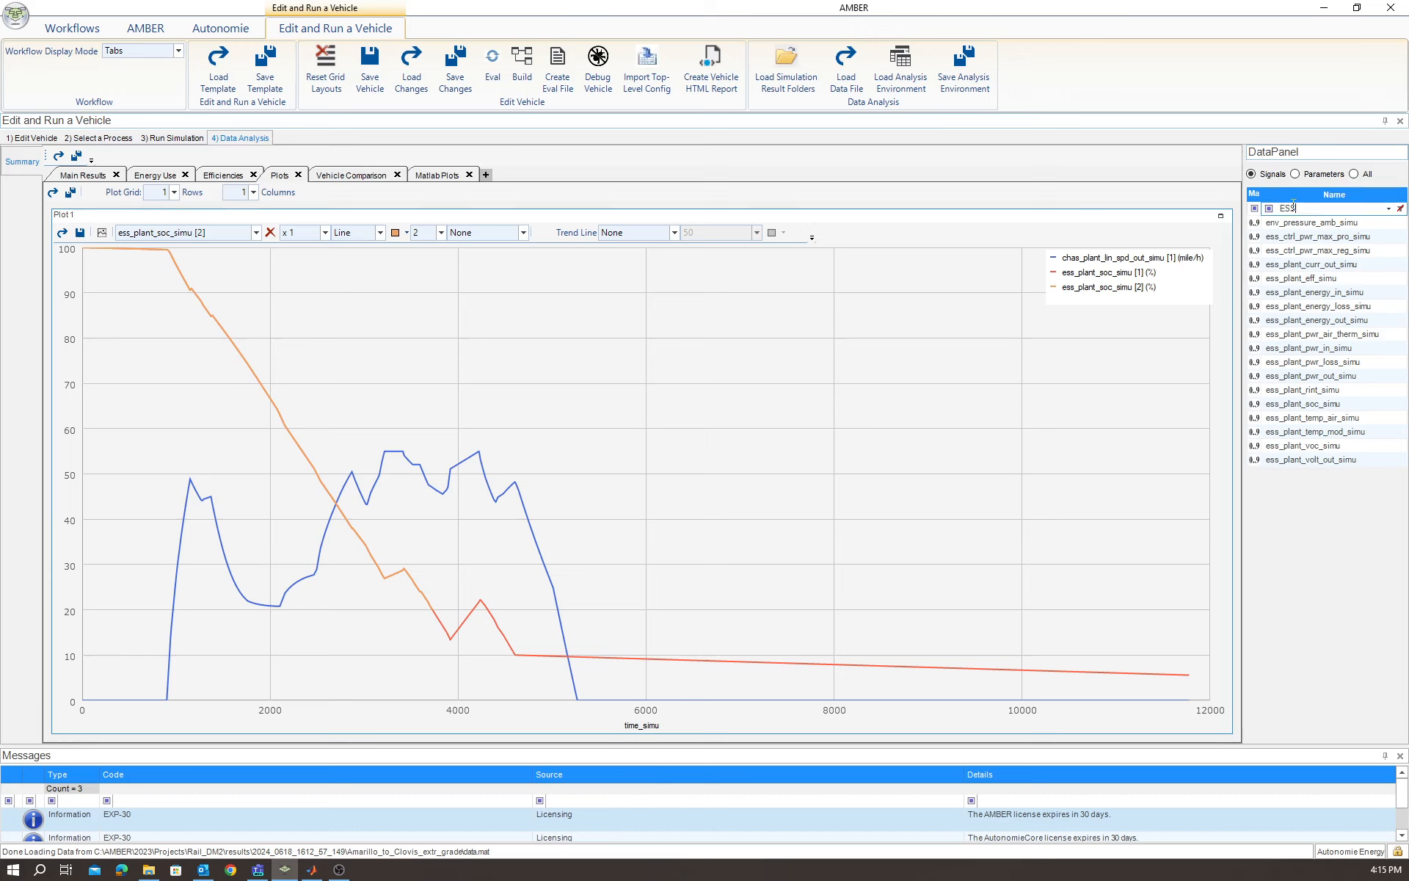
{"action": "left_click_drag", "start_coordinate": [1293, 208], "coordinate": [1272, 210]}
{"action": "type", "text": "vehcil"}
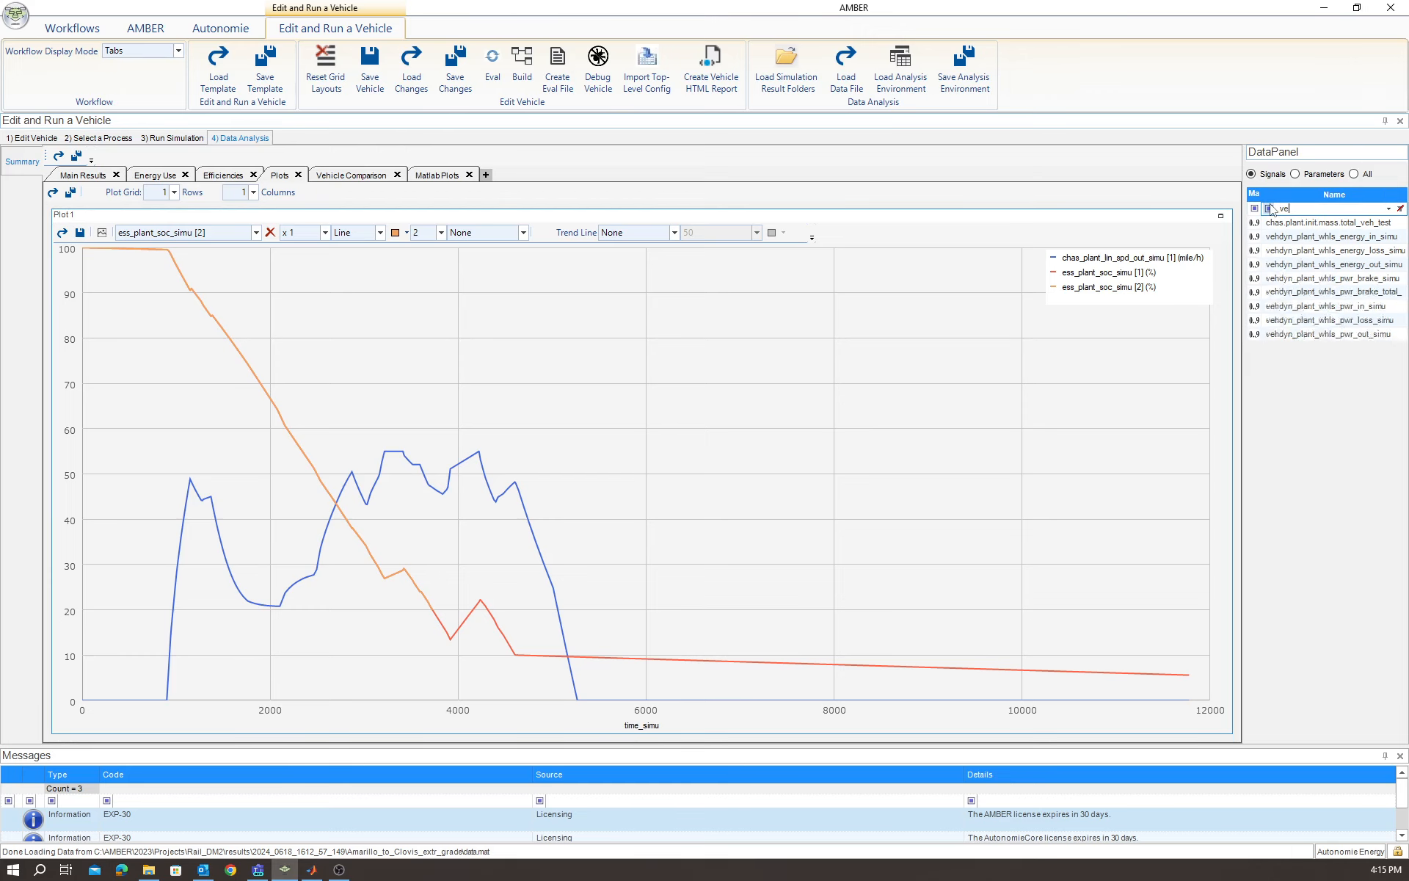
{"action": "key", "text": "BackSpace"}
{"action": "key", "text": "BackSpace"}
{"action": "key", "text": "BackSpace"}
{"action": "key", "text": "BackSpace"}
{"action": "key", "text": "BackSpace"}
{"action": "key", "text": "BackSpace"}
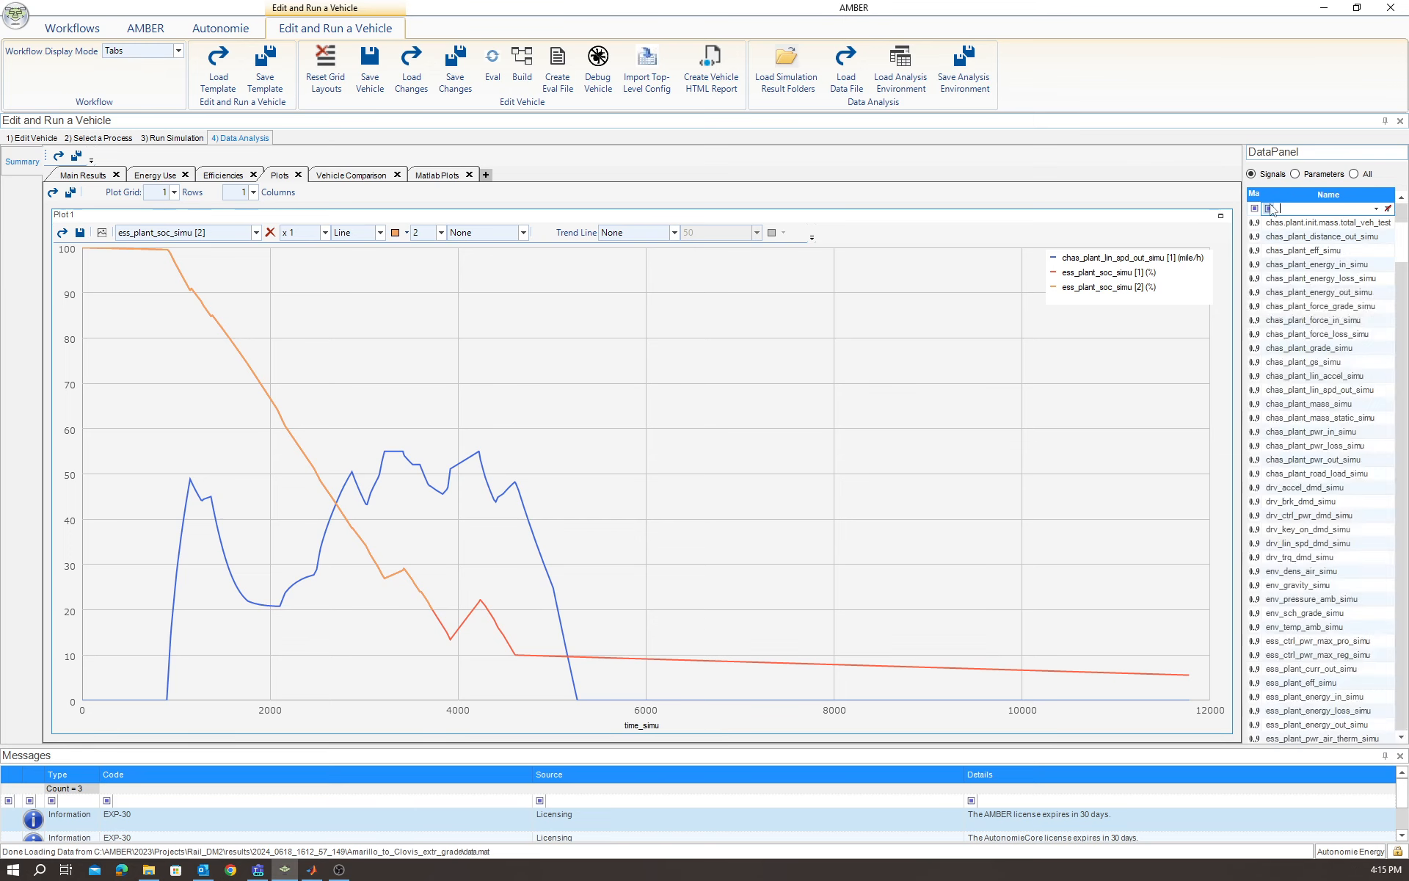
{"action": "type", "text": "chas"}
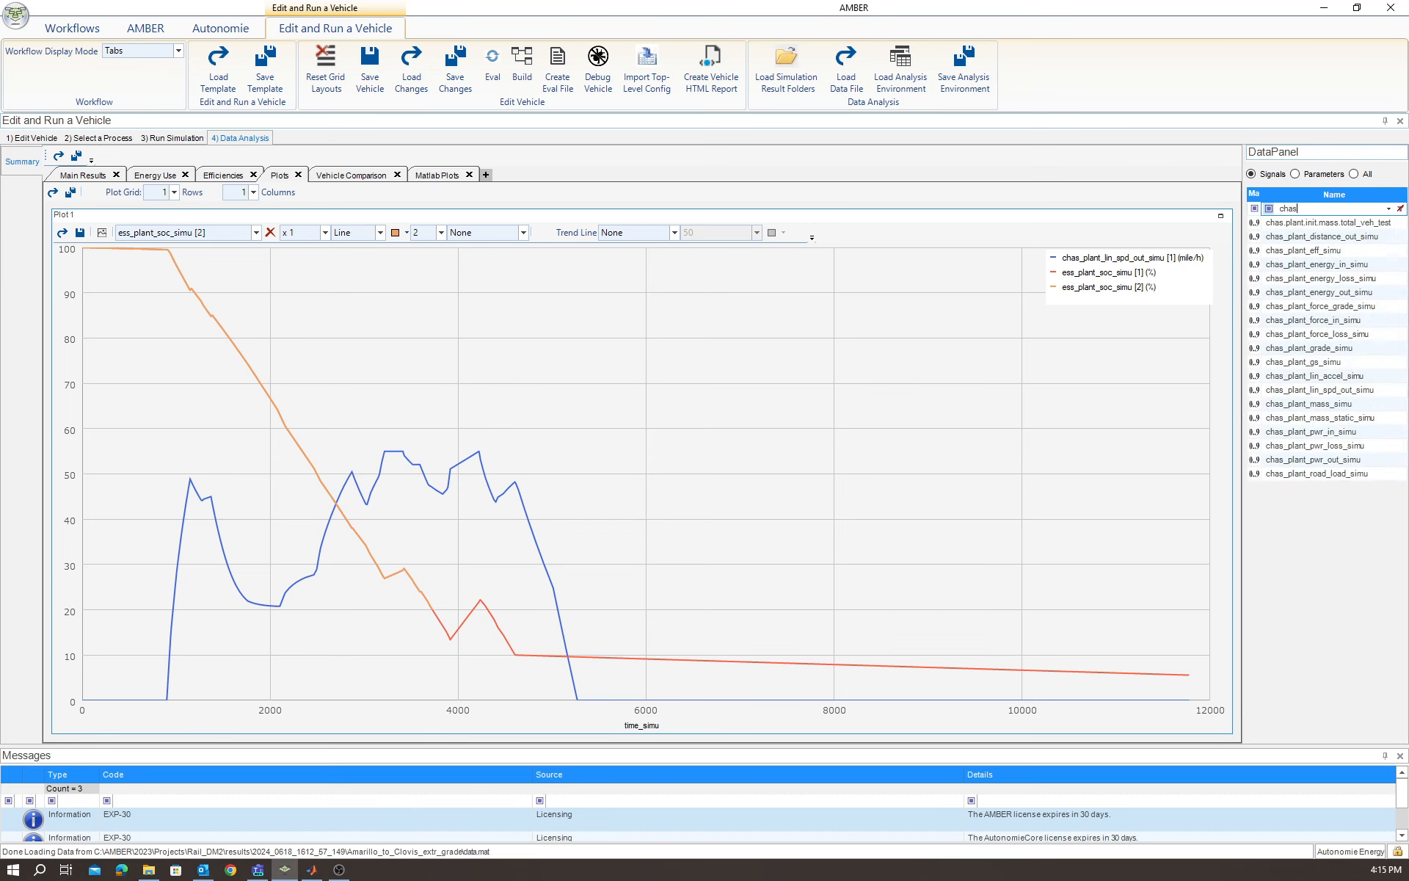
{"action": "left_click_drag", "start_coordinate": [1313, 390], "coordinate": [696, 474]}
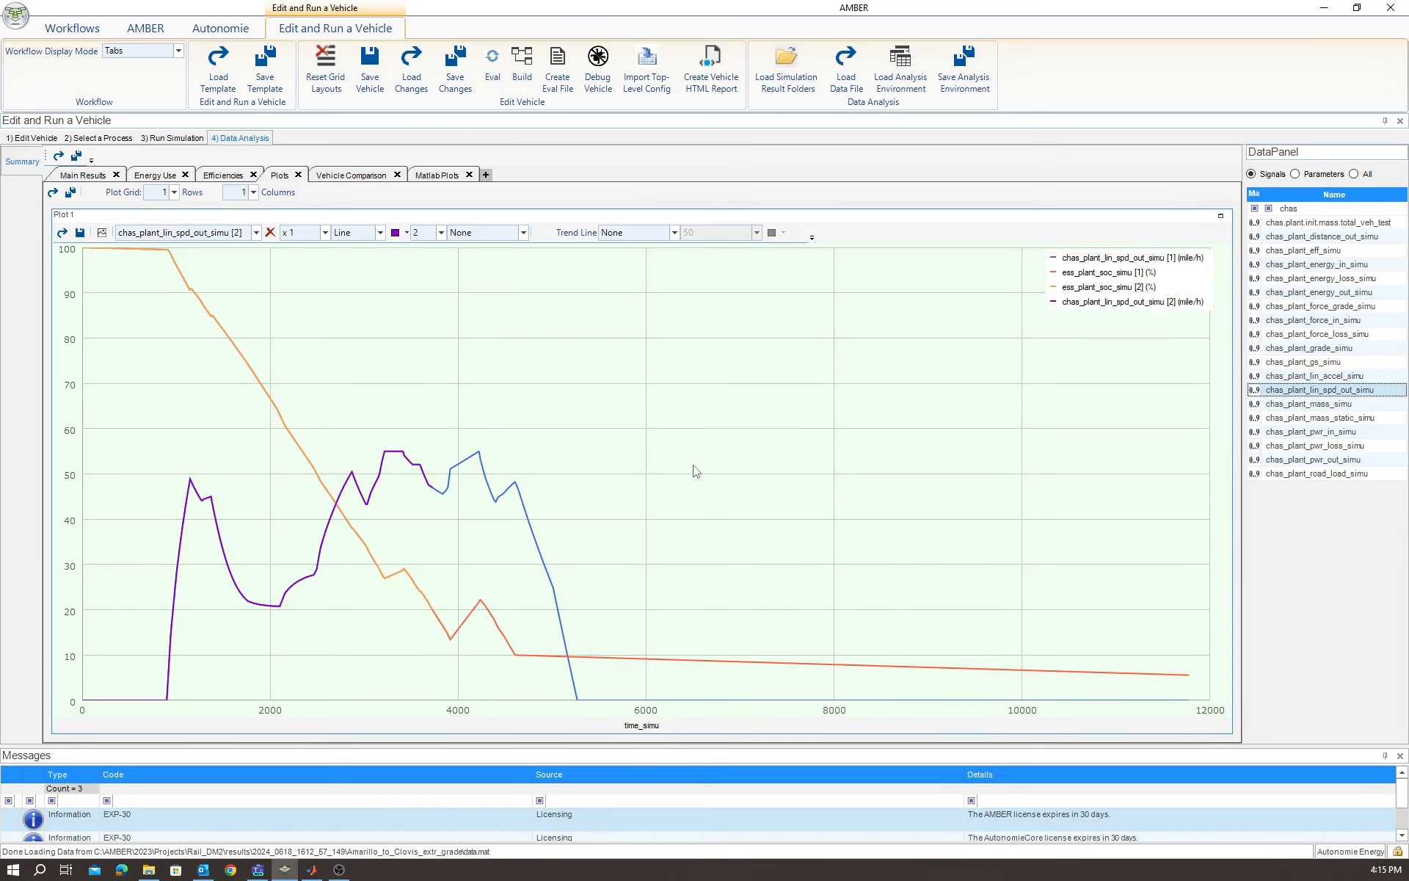